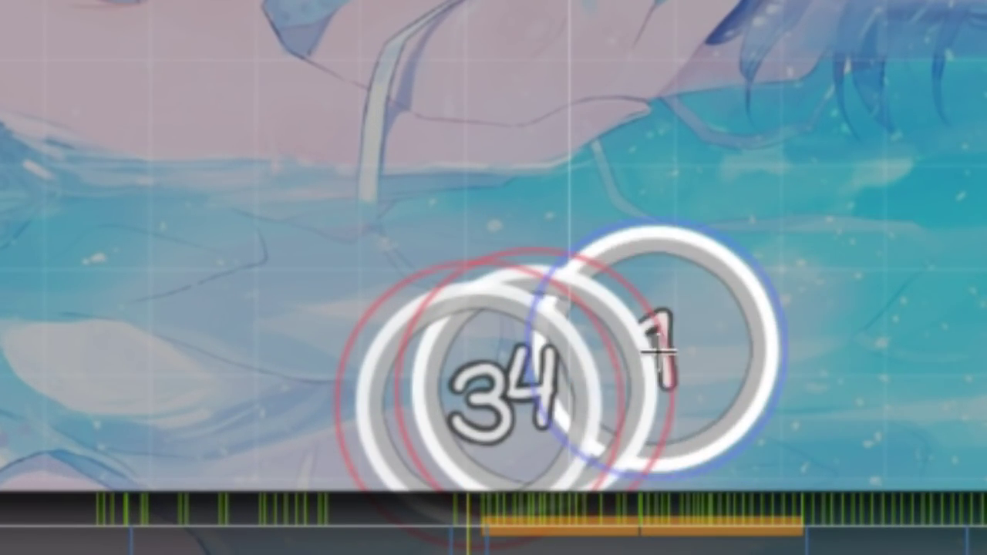
- Add a slider that starts beside circle 4 and runs diagonally up and left
{"action": "left_click", "coordinate": [590, 367]}
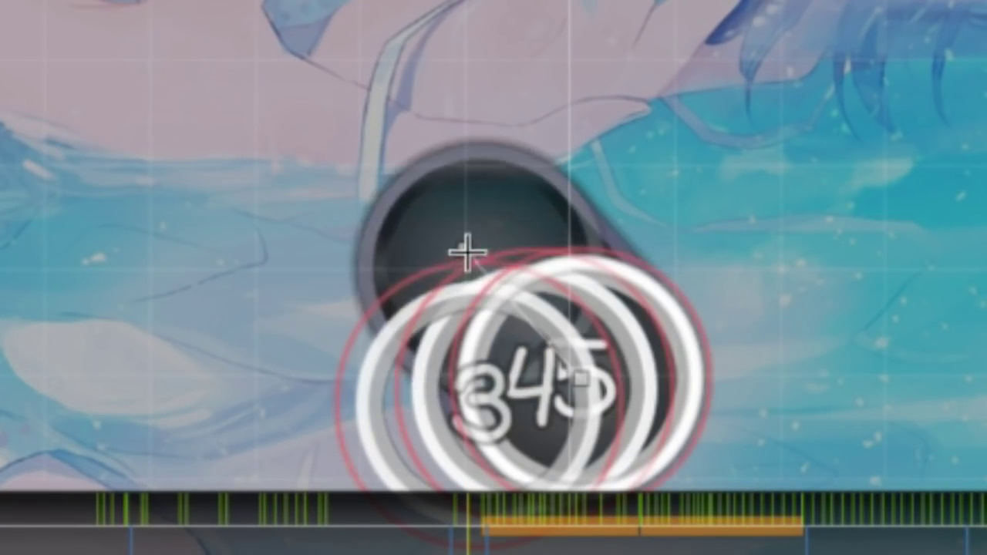
{"action": "double_click", "coordinate": [494, 283]}
{"action": "right_click", "coordinate": [182, 326]}
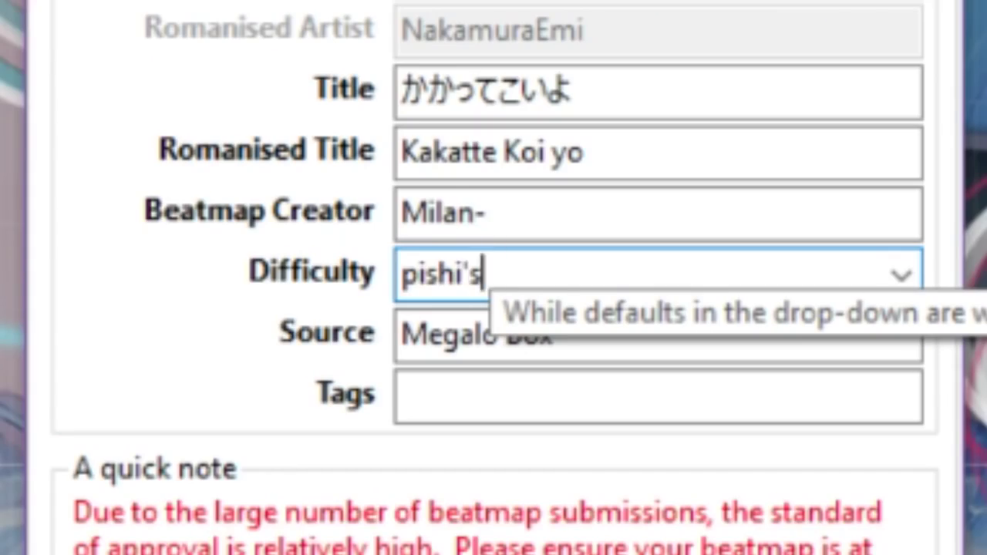
- Complete the difficulty name with "Extra" and select the beatmap creator's name
{"action": "type", "text": "Extra"}
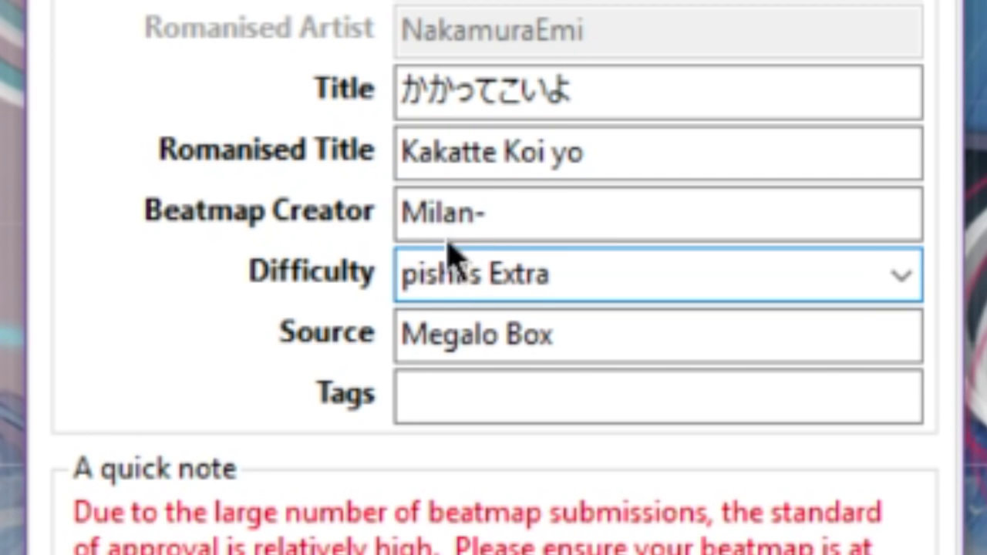
{"action": "left_click_drag", "start_coordinate": [404, 211], "coordinate": [520, 214]}
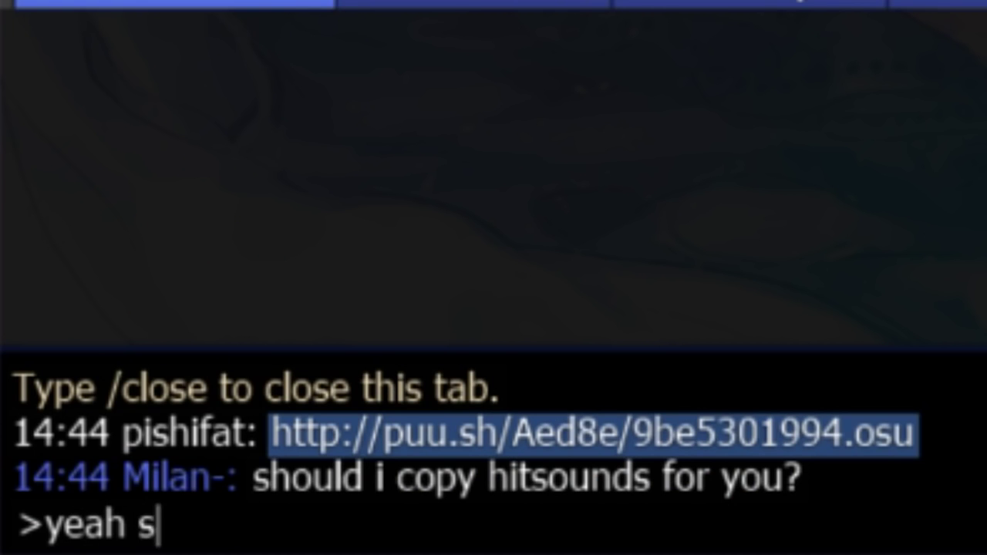
- Send a chat reply accepting the offer to have the hitsounds copied
{"action": "key", "text": "Return"}
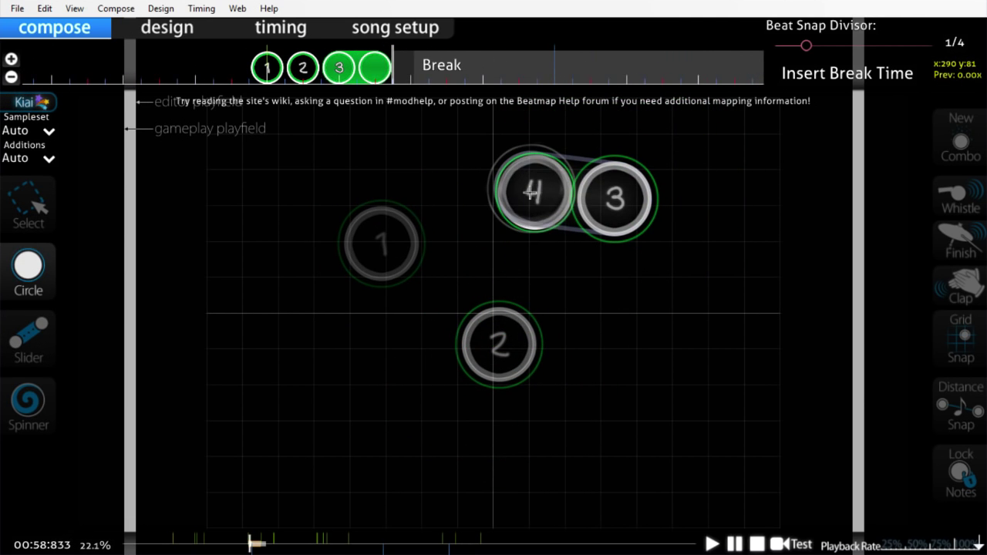
- Add a clap hitsound to circle 2 of the combo after slider 7
{"action": "left_click", "coordinate": [430, 267]}
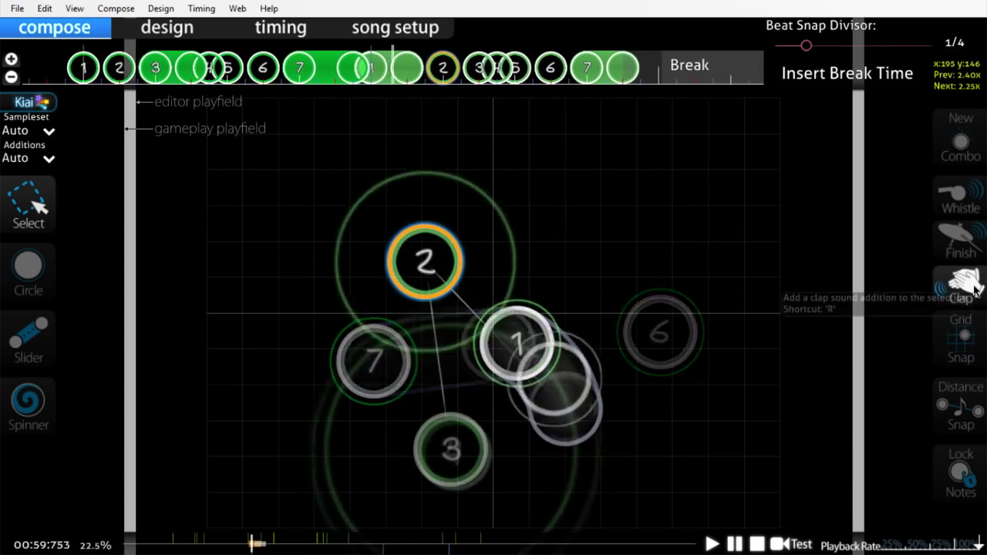
{"action": "left_click", "coordinate": [627, 281]}
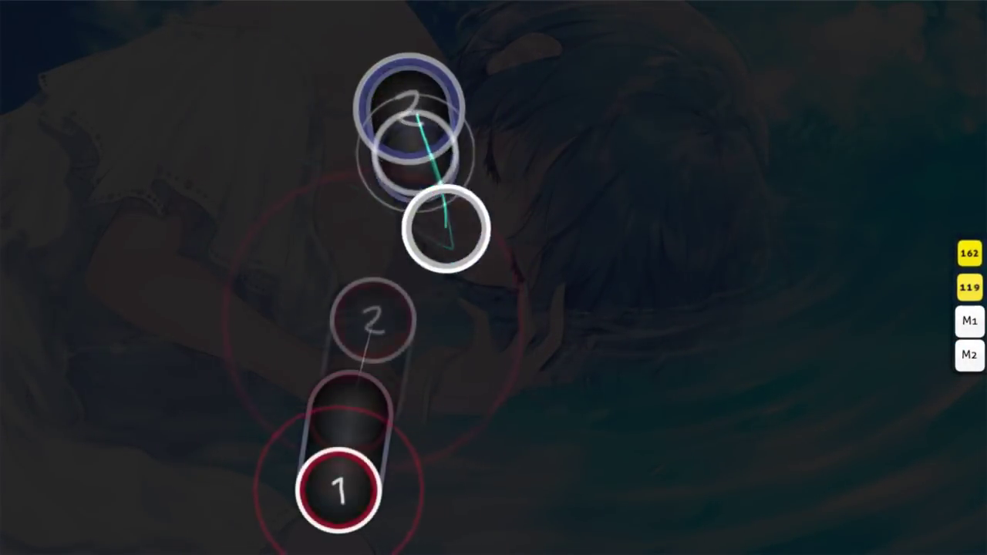
{"action": "key", "text": "z"}
{"action": "key", "text": "x"}
{"action": "key", "text": "z"}
{"action": "key", "text": "x"}
{"action": "key", "text": "x"}
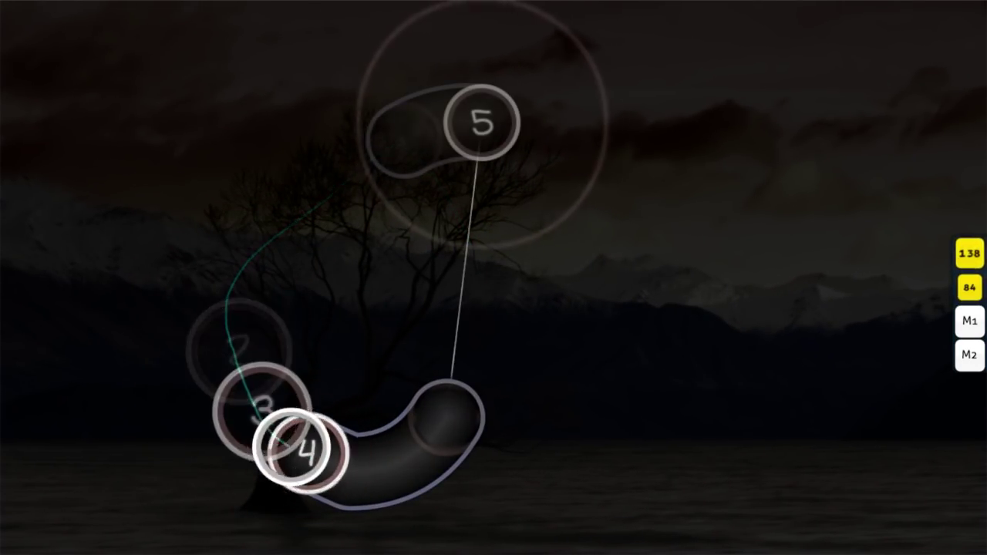
{"action": "key", "text": "z"}
{"action": "key", "text": "x"}
{"action": "key", "text": "z"}
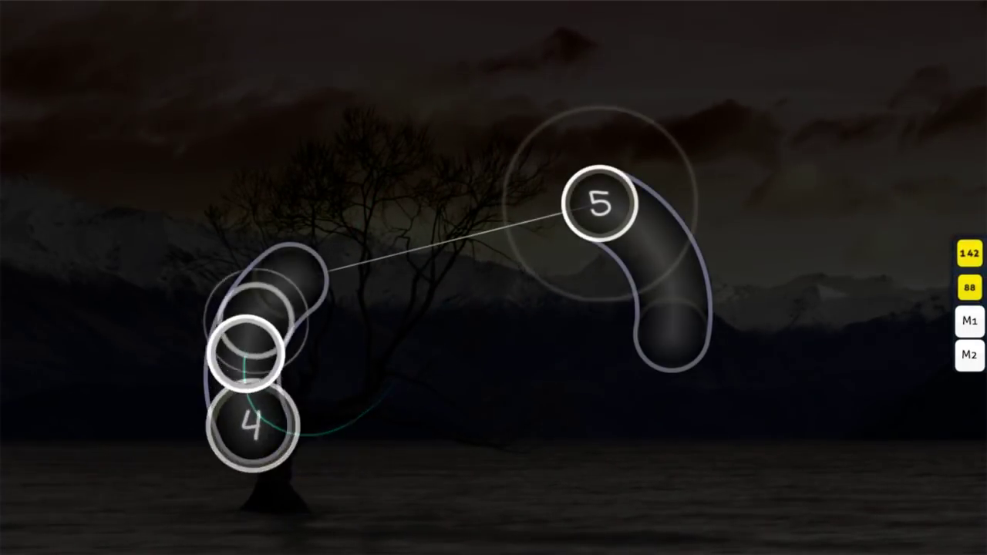
{"action": "key", "text": "x"}
{"action": "key", "text": "z"}
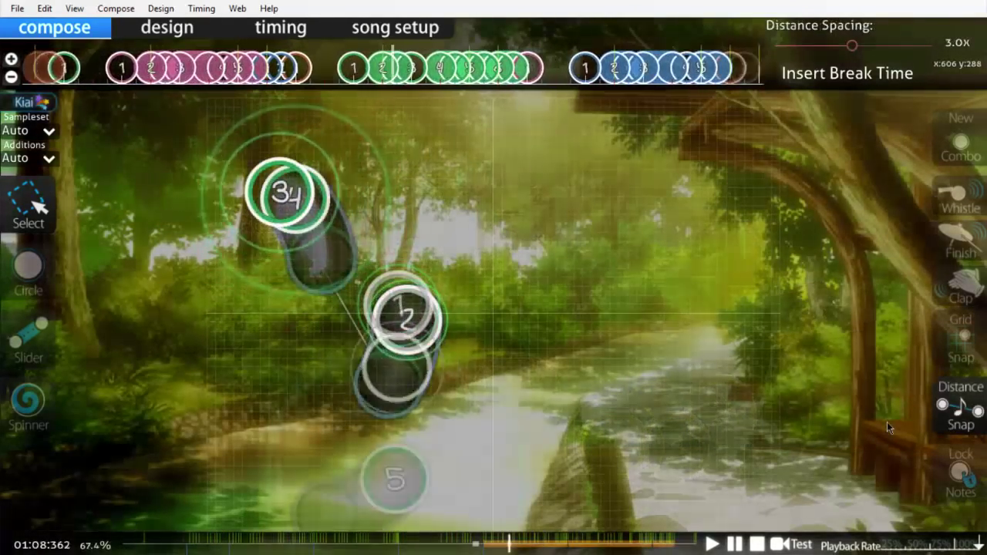
- Turn the music volume down to 0% and play the section to hear only its hitsounds
{"action": "scroll", "coordinate": [865, 297], "scroll_direction": "down", "scroll_amount": 2}
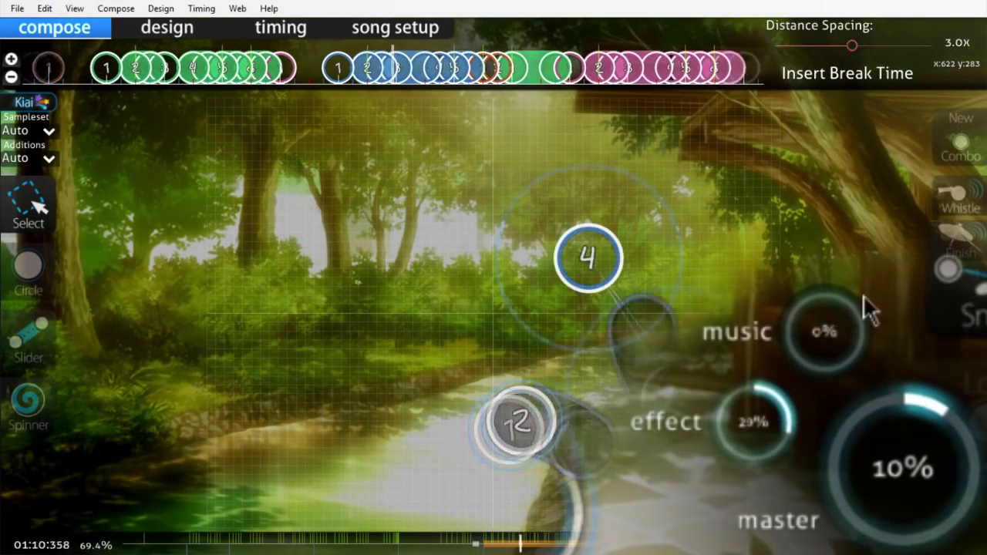
{"action": "scroll", "coordinate": [853, 334], "scroll_direction": "up", "scroll_amount": 7}
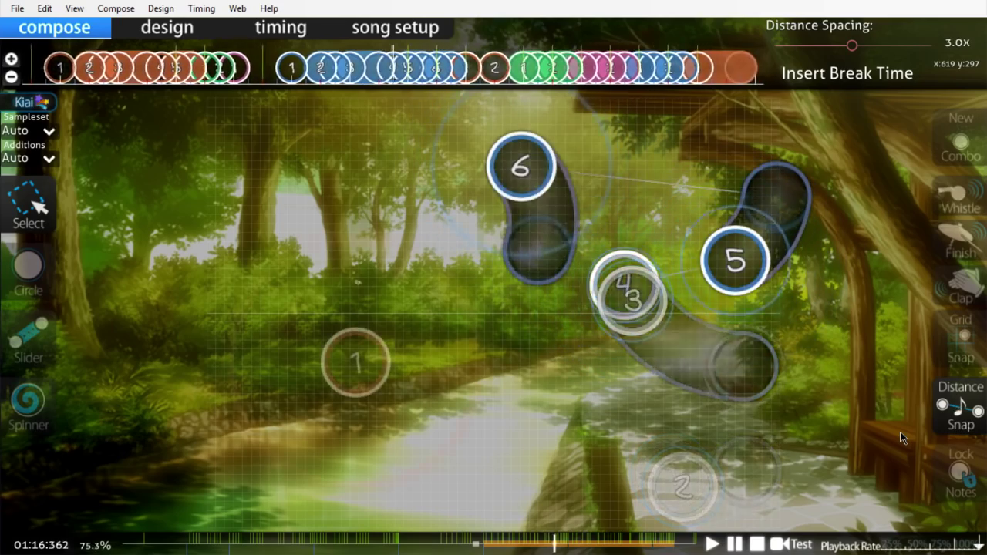
{"action": "scroll", "coordinate": [901, 438], "scroll_direction": "up", "scroll_amount": 1}
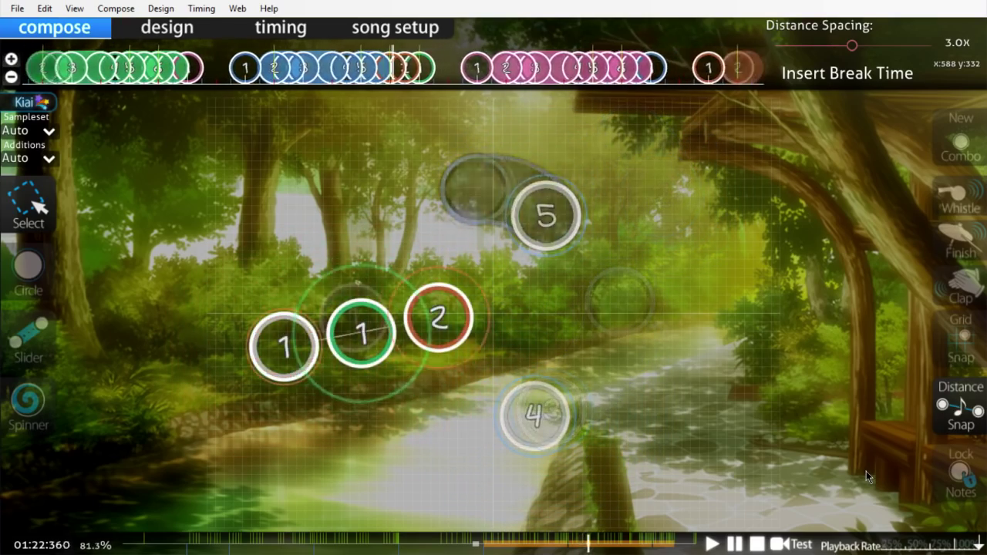
{"action": "scroll", "coordinate": [866, 471], "scroll_direction": "up", "scroll_amount": 3}
{"action": "scroll", "coordinate": [866, 471], "scroll_direction": "down", "scroll_amount": 5}
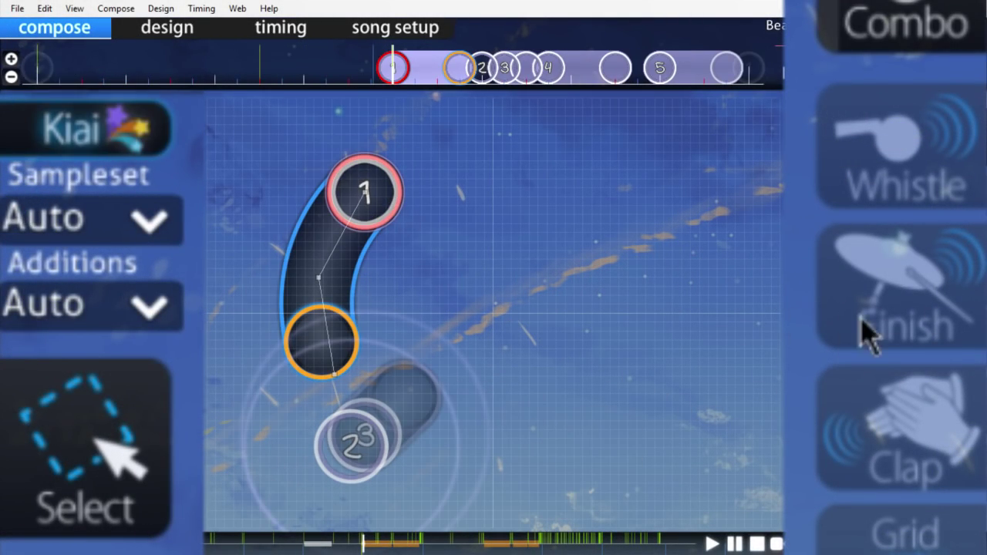
- Add a finish hitsound to the head of slider 1 and a clap hitsound to circle 2
{"action": "left_click", "coordinate": [859, 331]}
{"action": "left_click", "coordinate": [592, 290]}
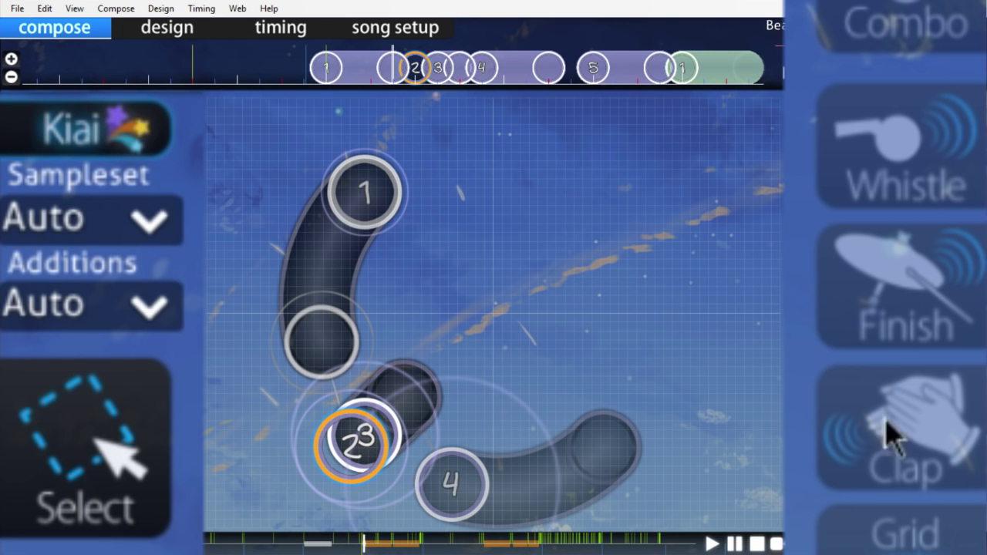
{"action": "left_click", "coordinate": [891, 439]}
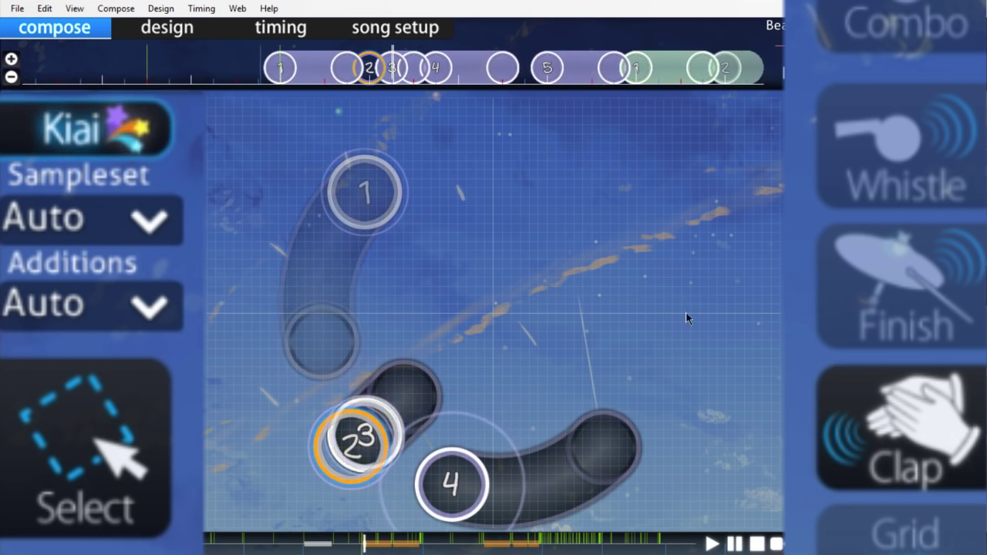
- Give the head of slider 3 a finish hitsound with the Drum additions set
{"action": "left_click", "coordinate": [390, 456]}
{"action": "key", "text": "alt+r"}
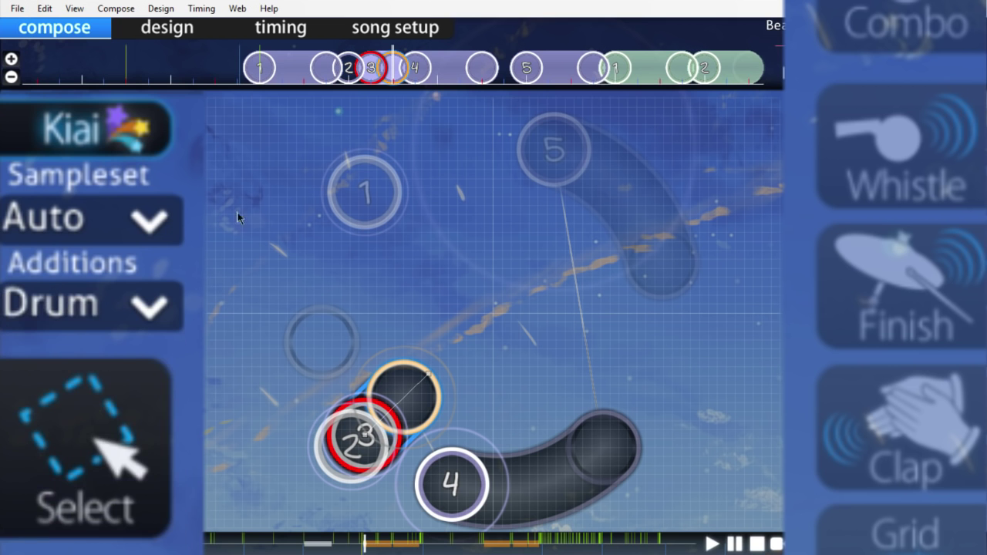
{"action": "key", "text": "e"}
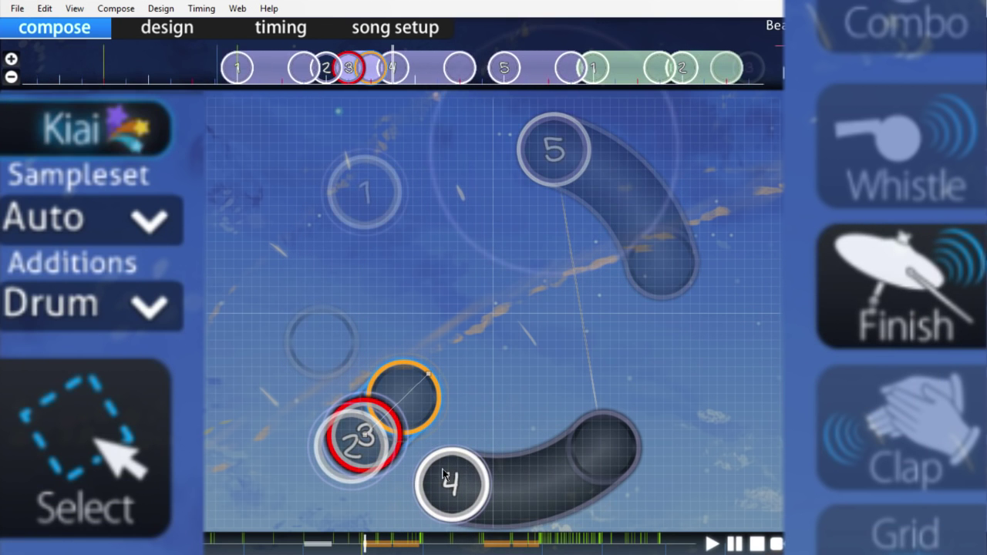
- Give the head of slider 4 a finish hitsound with the Drum additions set
{"action": "left_click", "coordinate": [465, 478]}
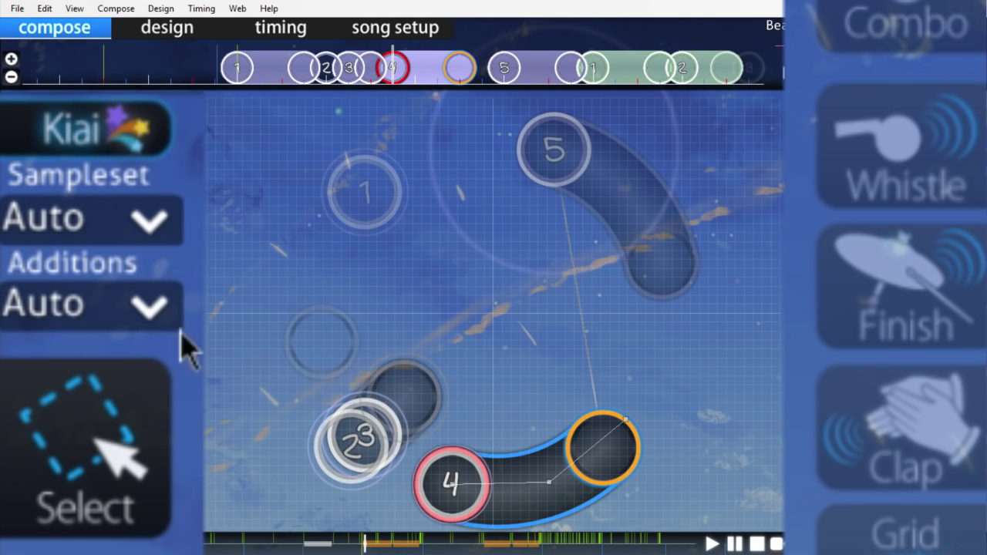
{"action": "key", "text": "alt+r"}
{"action": "key", "text": "e"}
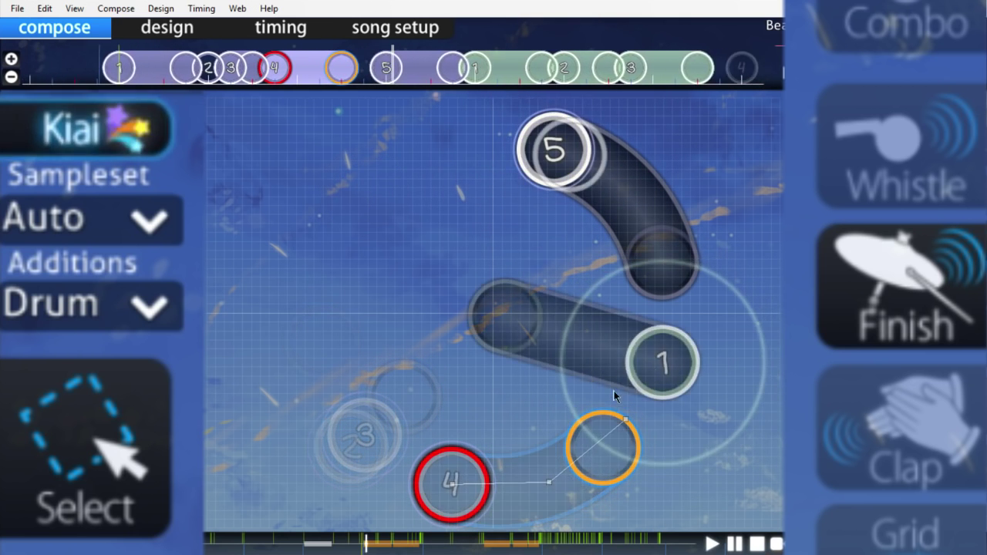
- Give the tail of slider 4 a finish hitsound with the Drum additions set
{"action": "scroll", "coordinate": [617, 420], "scroll_direction": "up", "scroll_amount": 3}
{"action": "left_click", "coordinate": [622, 445]}
{"action": "left_click", "coordinate": [100, 305]}
{"action": "left_click", "coordinate": [100, 463]}
{"action": "left_click", "coordinate": [899, 316]}
{"action": "scroll", "coordinate": [688, 344], "scroll_direction": "up", "scroll_amount": 3}
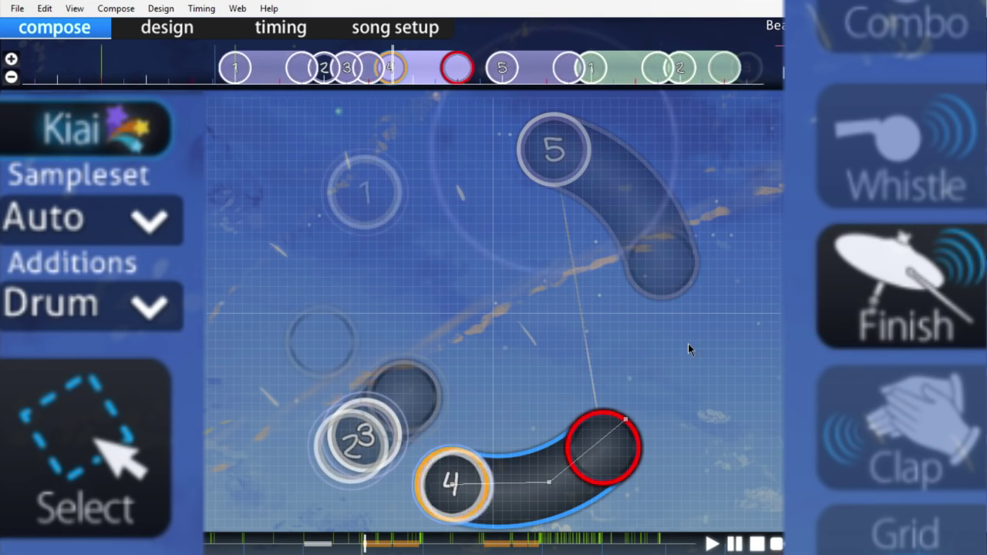
- Add a clap hitsound to the head of slider 5 and go back over the hitsounded pattern
{"action": "left_click", "coordinate": [544, 164]}
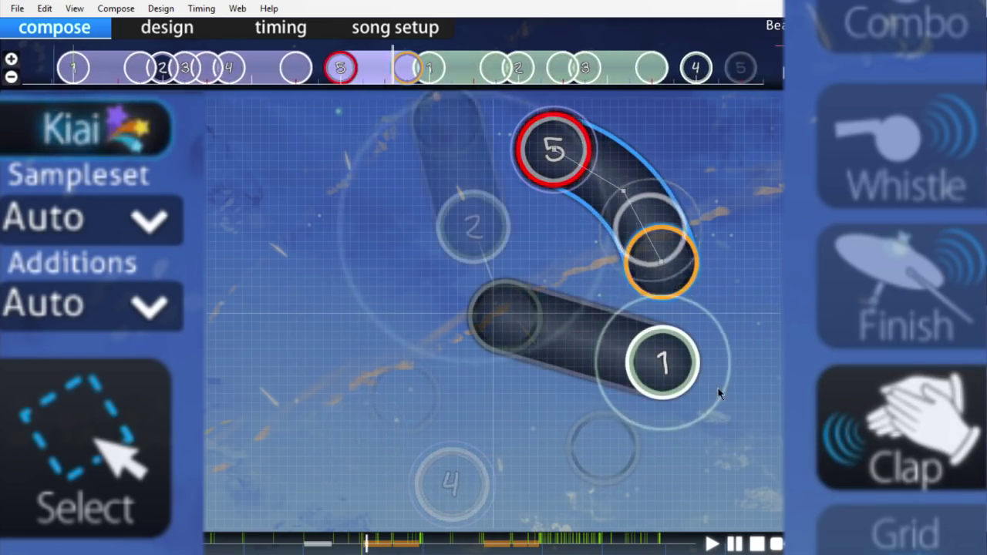
{"action": "scroll", "coordinate": [771, 409], "scroll_direction": "up", "scroll_amount": 5}
{"action": "left_click", "coordinate": [808, 417]}
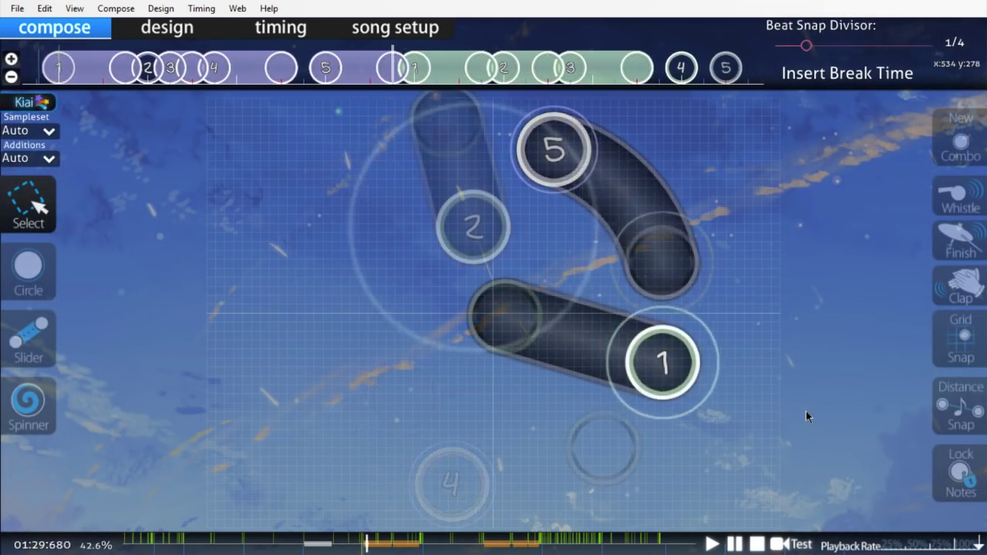
{"action": "scroll", "coordinate": [806, 417], "scroll_direction": "up", "scroll_amount": 8}
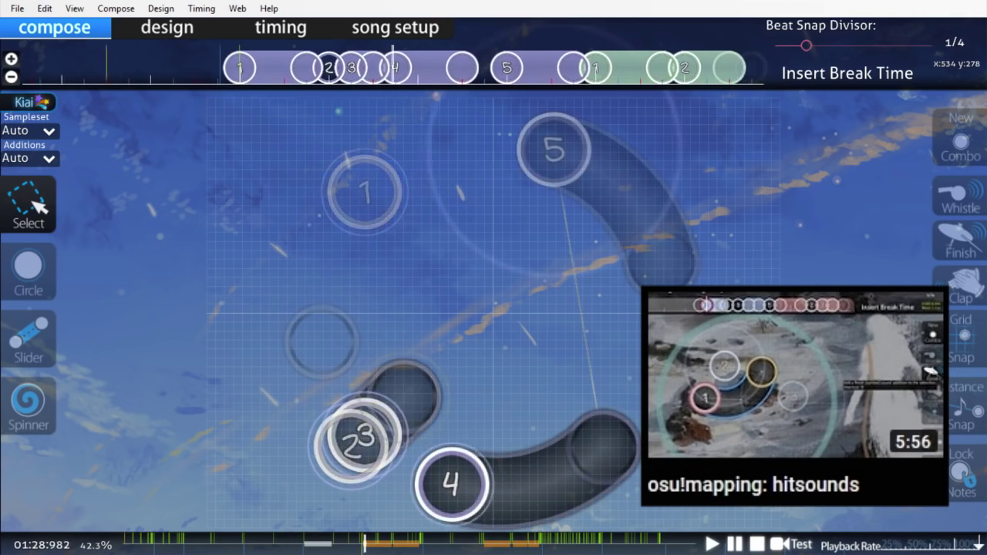
{"action": "scroll", "coordinate": [806, 410], "scroll_direction": "up", "scroll_amount": 5}
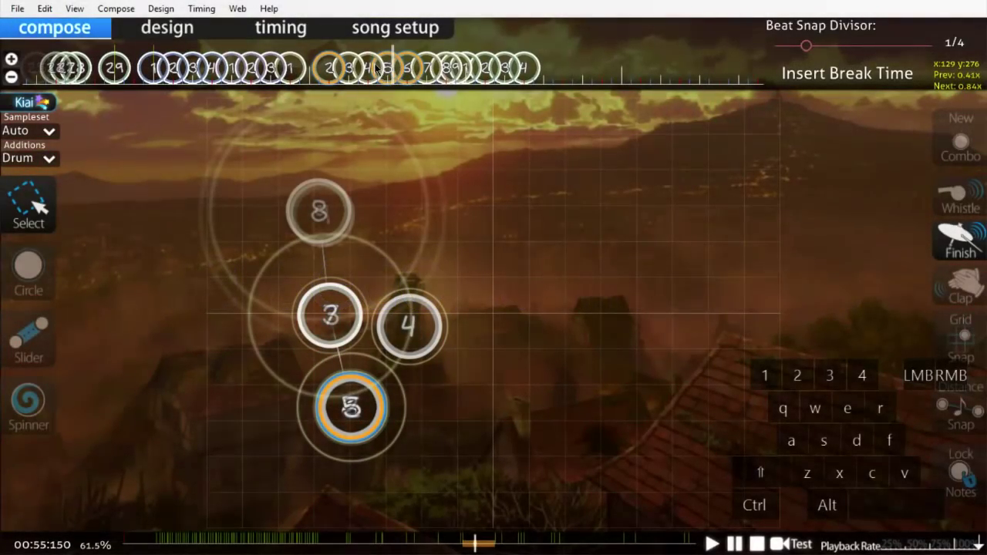
- Copy circles 5 and 6 with their drum finish hitsounds and paste them after the last circle 4
{"action": "key", "text": "ctrl+c"}
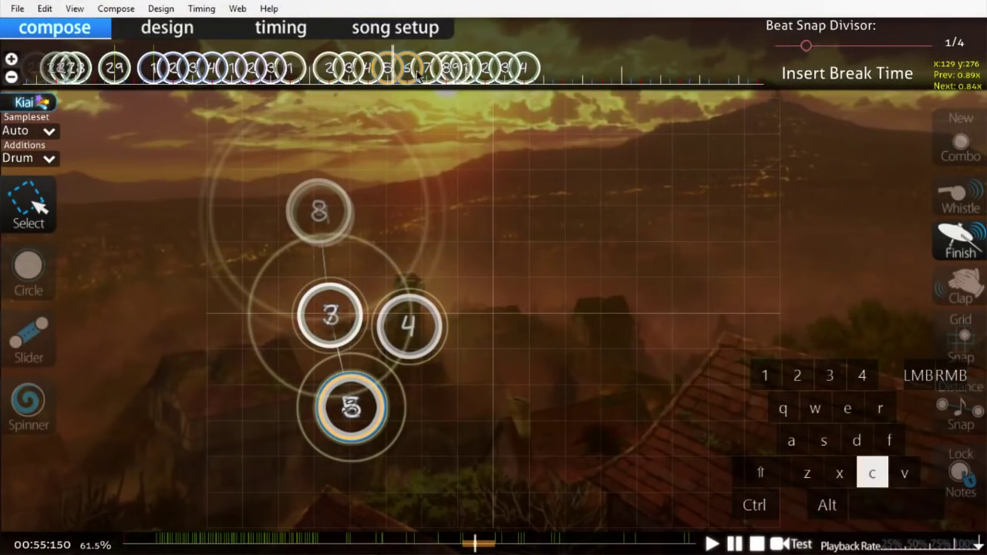
{"action": "left_click", "coordinate": [416, 70]}
{"action": "key", "text": "ctrl+v"}
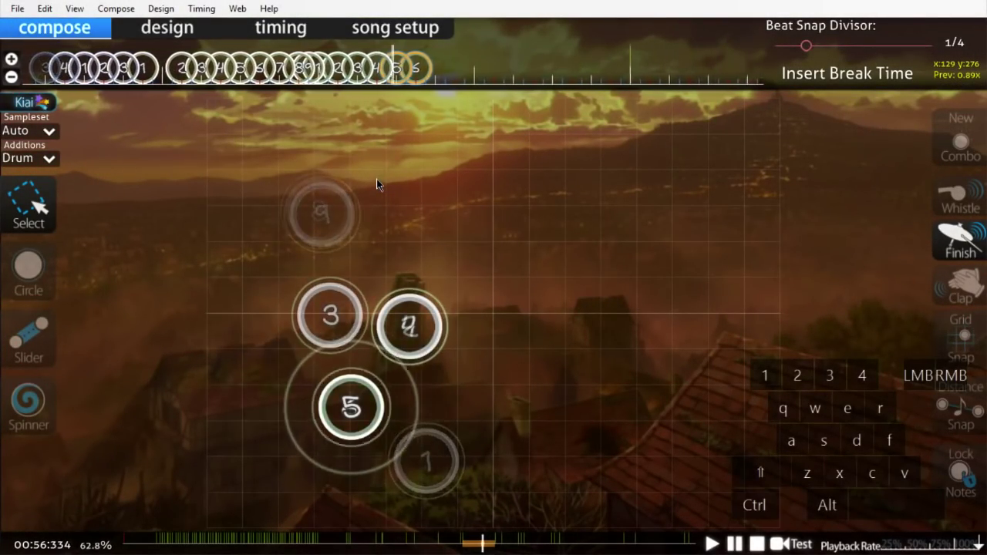
- Duplicate circle 3 with its whistle hitsound as the next note after the pasted pair
{"action": "scroll", "coordinate": [469, 396], "scroll_direction": "up", "scroll_amount": 3}
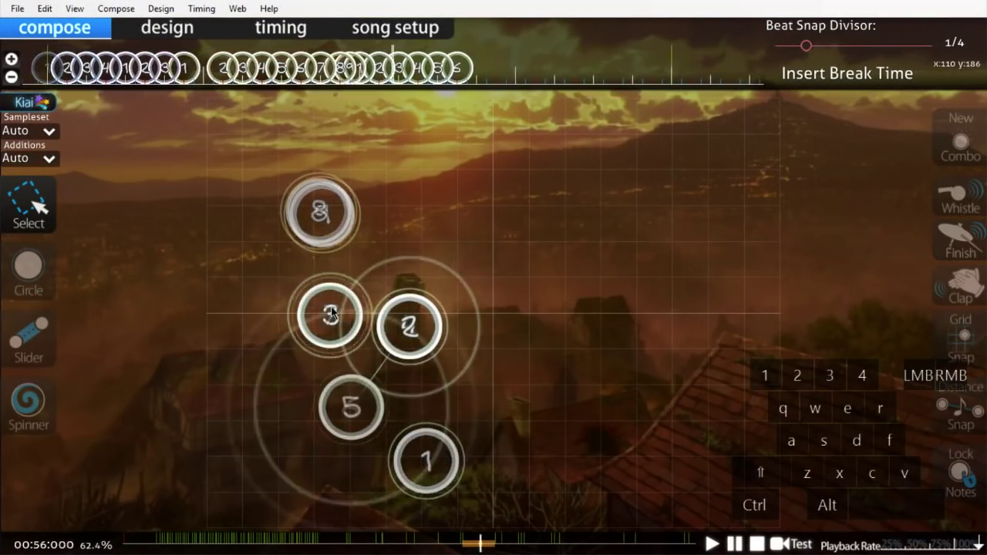
{"action": "left_click", "coordinate": [330, 313]}
{"action": "key", "text": "ctrl+c"}
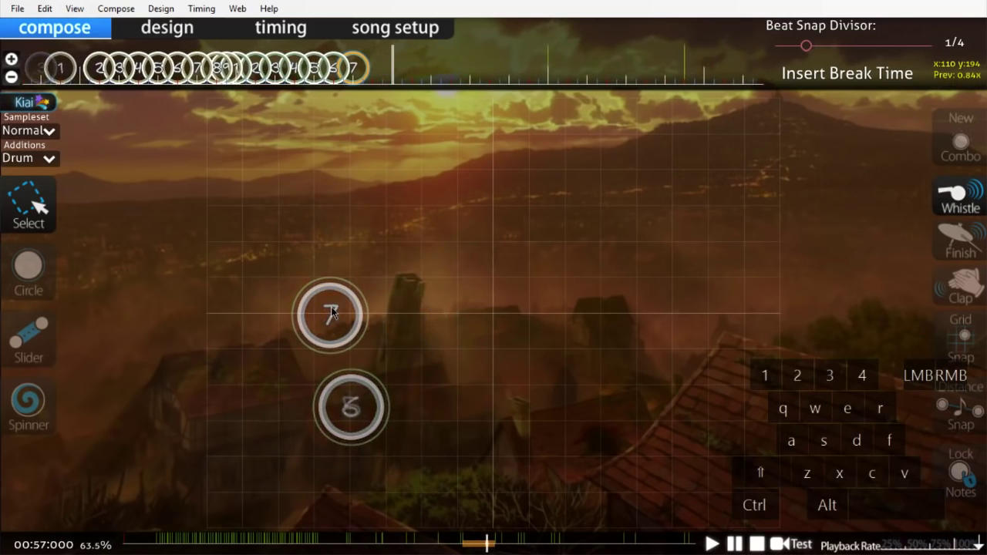
- Copy the whistle circle beside circle 7 and paste it as the following note
{"action": "scroll", "coordinate": [332, 313], "scroll_direction": "up", "scroll_amount": 3}
{"action": "left_click", "coordinate": [419, 340]}
{"action": "key", "text": "ctrl+c"}
{"action": "scroll", "coordinate": [419, 340], "scroll_direction": "down", "scroll_amount": 4}
{"action": "key", "text": "ctrl+v"}
- Adjust the timing of circle 8 so it follows circle 7 at the regular note spacing
{"action": "scroll", "coordinate": [419, 339], "scroll_direction": "up", "scroll_amount": 6}
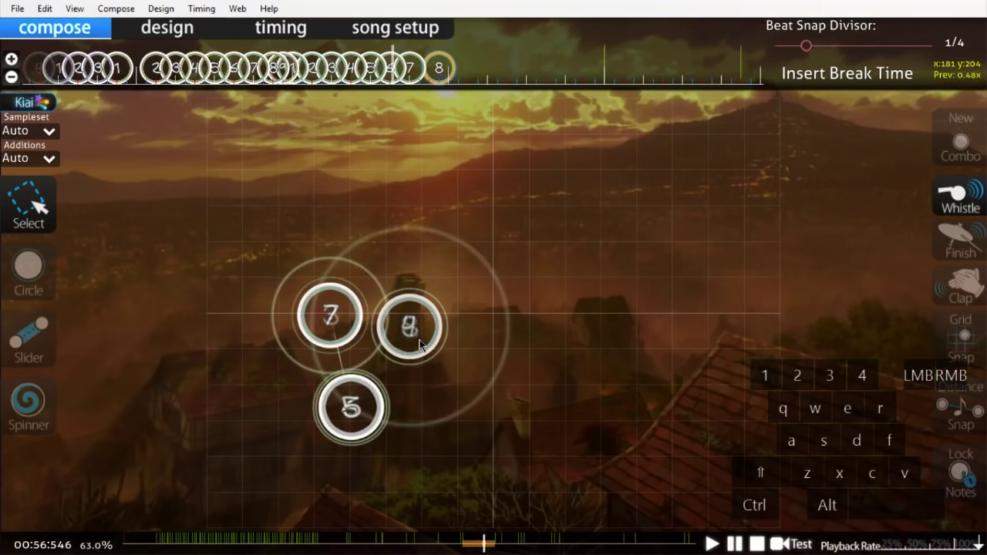
{"action": "scroll", "coordinate": [421, 340], "scroll_direction": "down", "scroll_amount": 6}
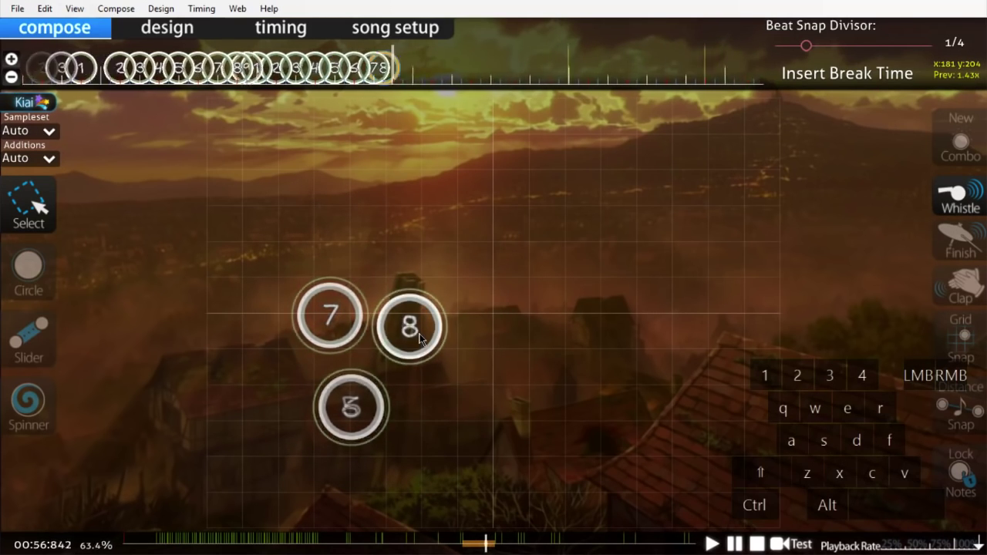
{"action": "scroll", "coordinate": [421, 339], "scroll_direction": "up", "scroll_amount": 2}
{"action": "scroll", "coordinate": [371, 231], "scroll_direction": "down", "scroll_amount": 4}
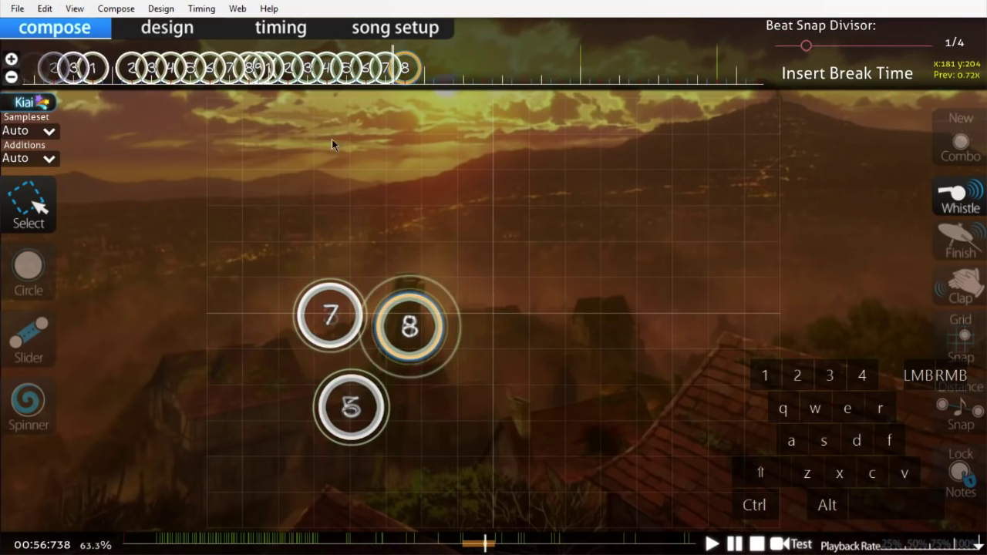
- Paste the pair of drum finish circles again after circle 8
{"action": "scroll", "coordinate": [363, 194], "scroll_direction": "up", "scroll_amount": 2}
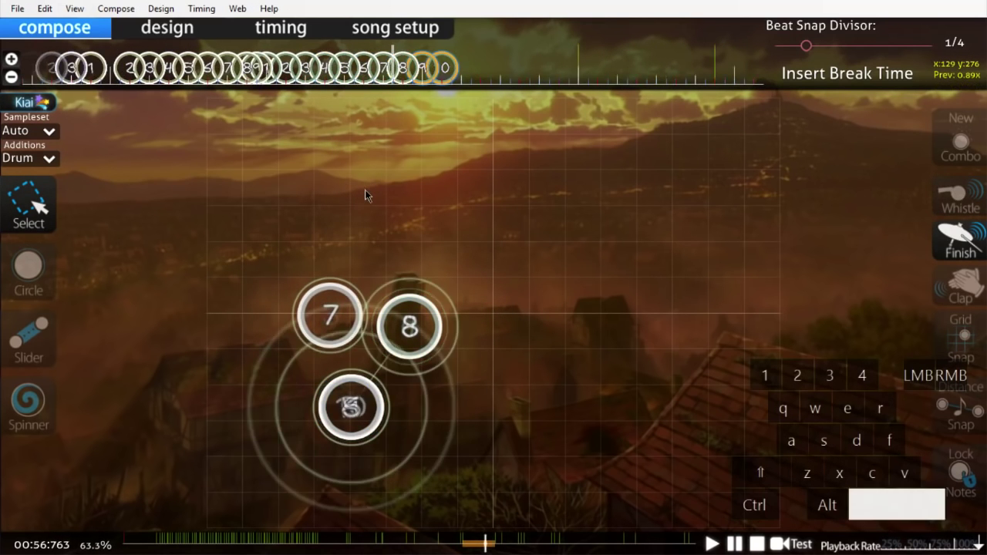
{"action": "scroll", "coordinate": [364, 194], "scroll_direction": "down", "scroll_amount": 4}
{"action": "scroll", "coordinate": [379, 254], "scroll_direction": "up", "scroll_amount": 6}
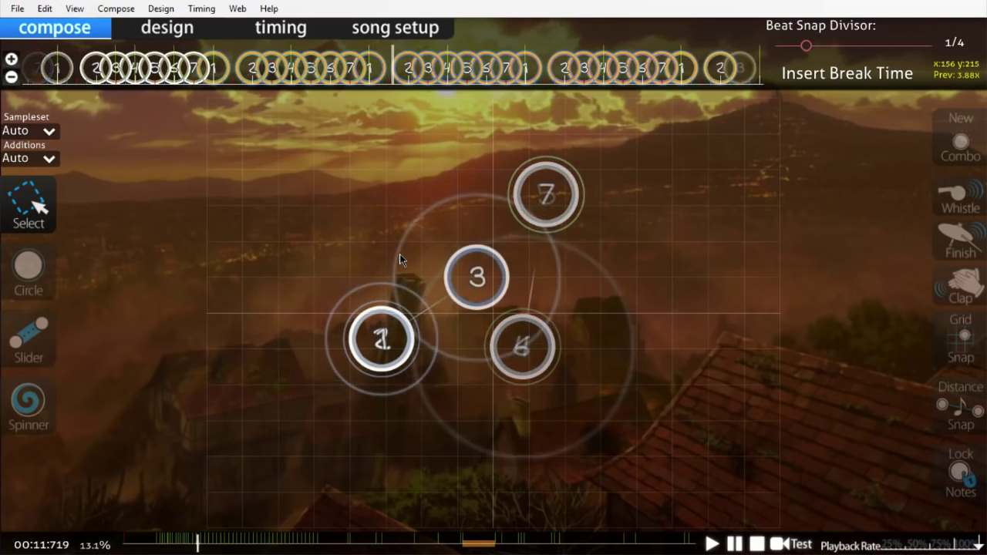
{"action": "scroll", "coordinate": [400, 254], "scroll_direction": "up", "scroll_amount": 4}
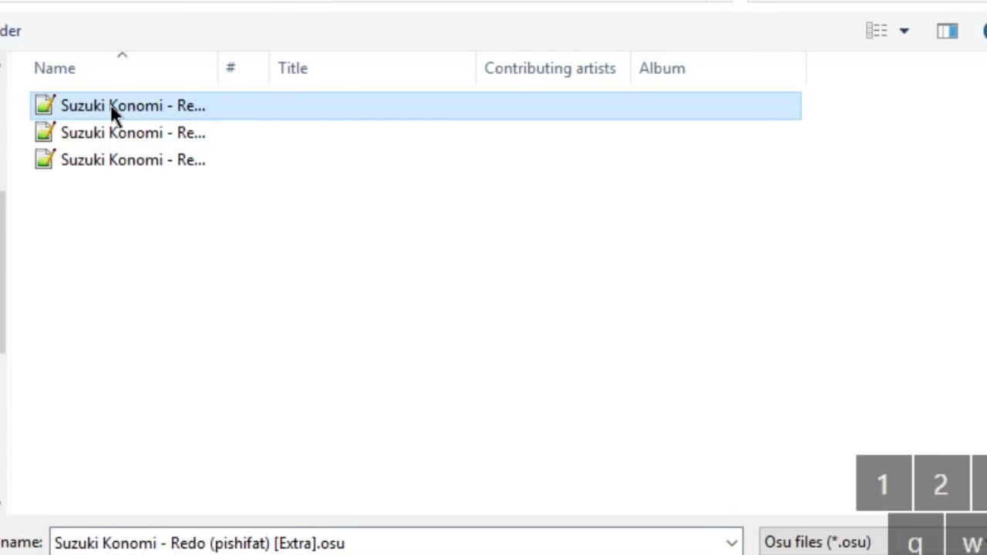
- Choose the Redo Extra difficulty as the target and copy the hitsound difficulty's hitsounds to it
{"action": "left_click", "coordinate": [152, 161]}
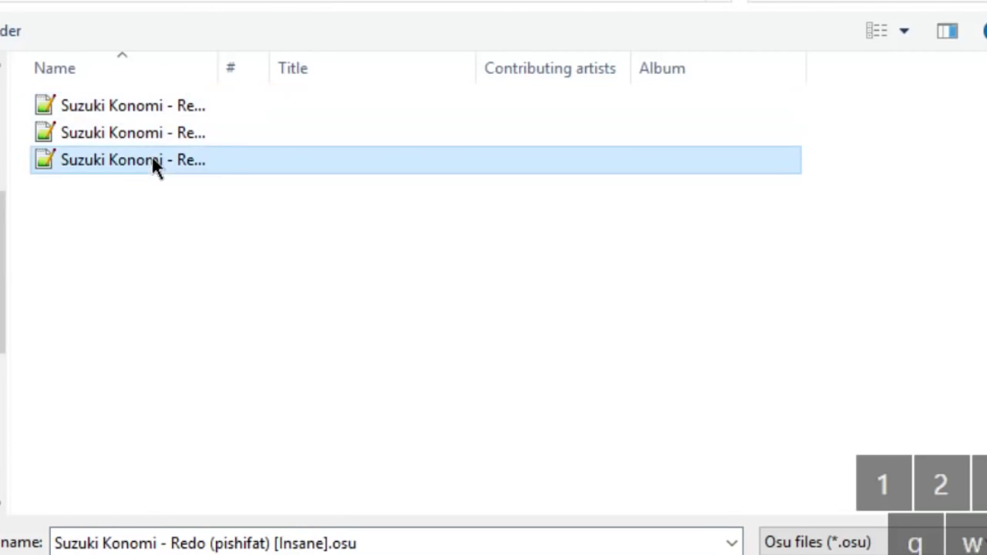
{"action": "double_click", "coordinate": [150, 113]}
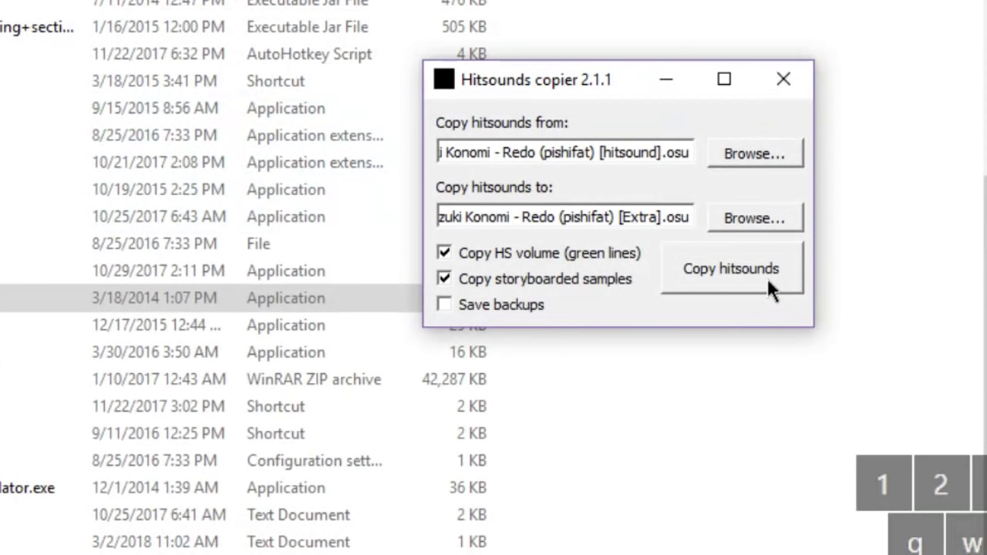
{"action": "left_click", "coordinate": [694, 263]}
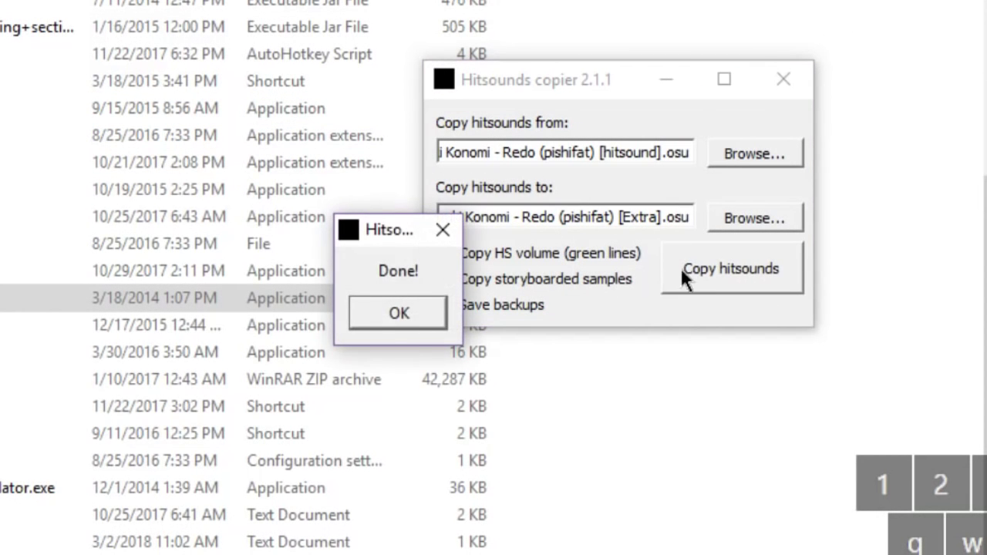
{"action": "left_click", "coordinate": [413, 303]}
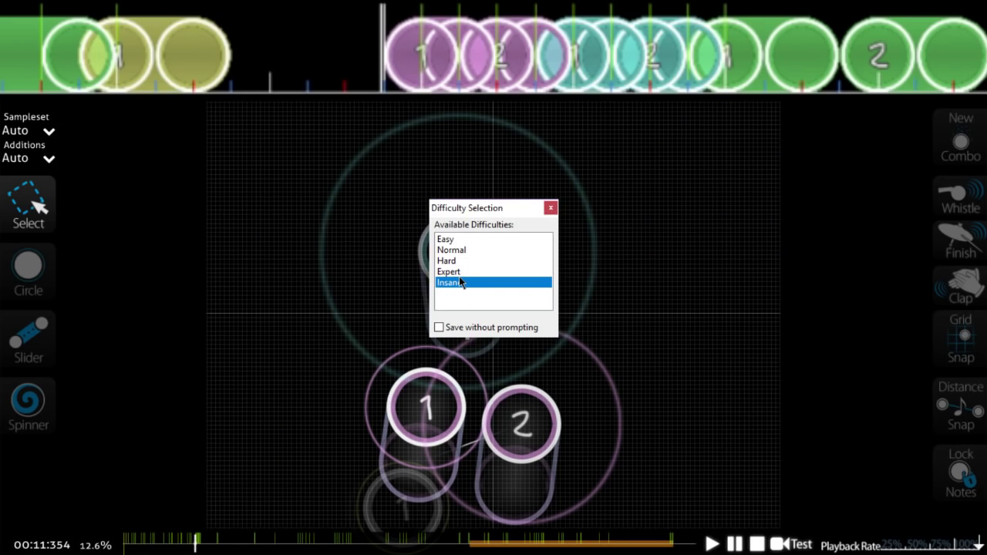
- Play back the beatmap from around 00:11 to check its hitsounds
{"action": "left_click", "coordinate": [346, 268]}
{"action": "key", "text": "space"}
{"action": "scroll", "coordinate": [356, 295], "scroll_direction": "up", "scroll_amount": 2}
{"action": "scroll", "coordinate": [356, 295], "scroll_direction": "up", "scroll_amount": 3}
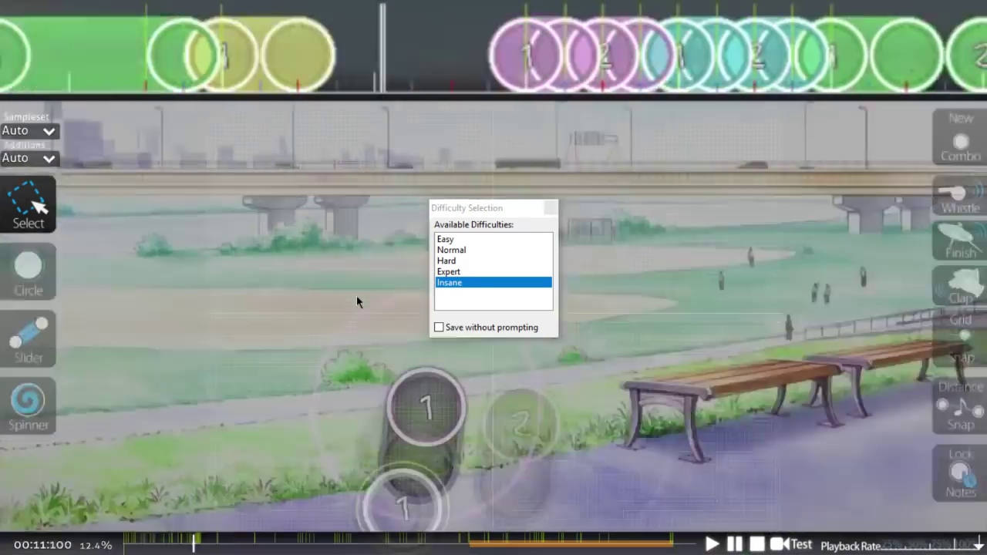
{"action": "key", "text": "Up"}
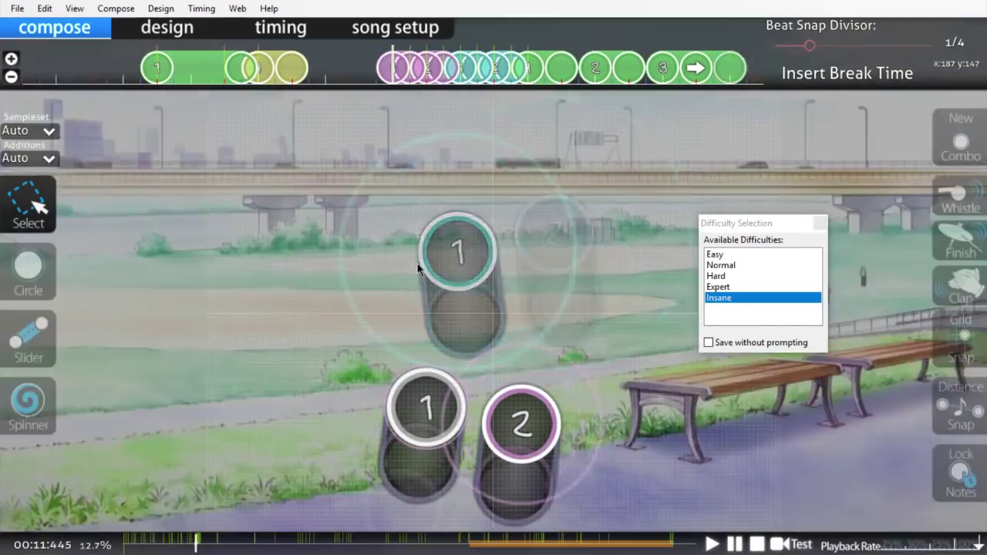
{"action": "key", "text": "ctrl+a"}
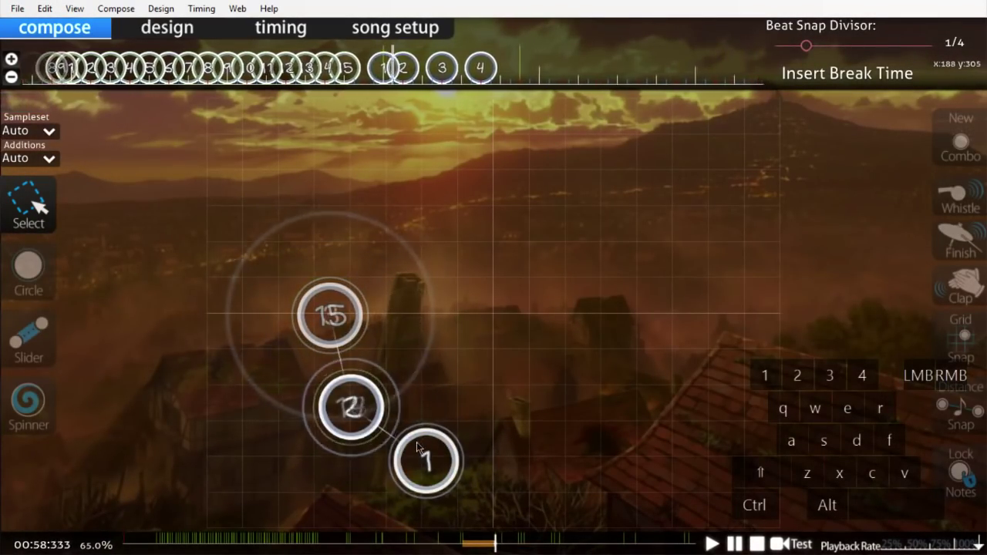
{"action": "left_click", "coordinate": [410, 457]}
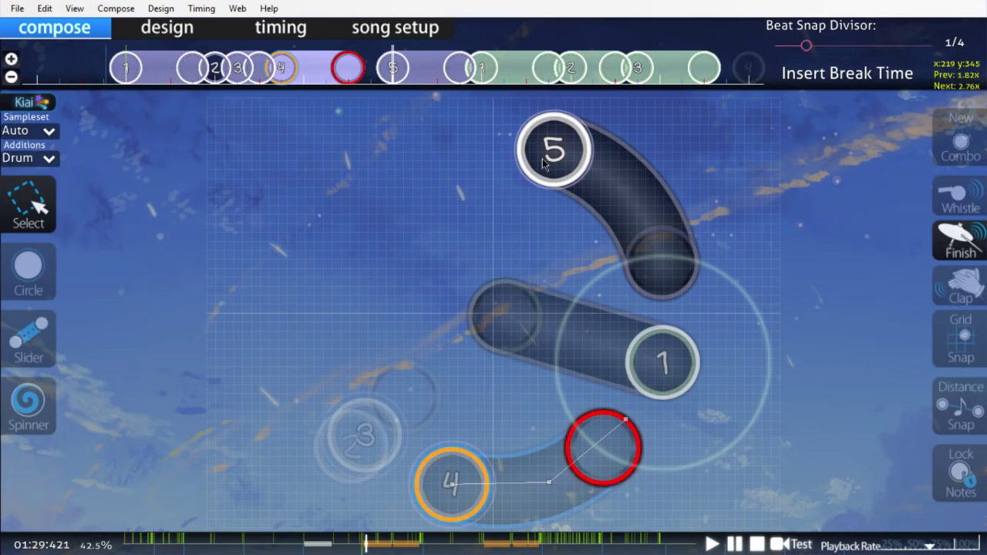
- Add a clap to the head of slider 5 and play the section back
{"action": "left_click", "coordinate": [546, 170]}
{"action": "left_click", "coordinate": [961, 305]}
{"action": "scroll", "coordinate": [701, 280], "scroll_direction": "up", "scroll_amount": 2}
{"action": "key", "text": "space"}
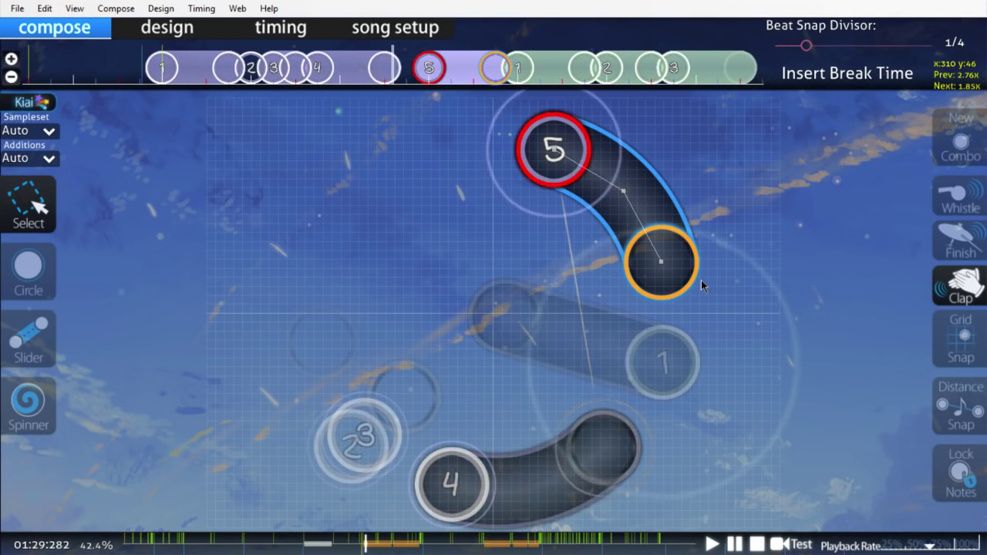
- Set the playback rate to 100% and review the hitsounds starting from before slider 1
{"action": "scroll", "coordinate": [887, 524], "scroll_direction": "up", "scroll_amount": 3}
{"action": "left_click", "coordinate": [970, 549]}
{"action": "scroll", "coordinate": [811, 425], "scroll_direction": "up", "scroll_amount": 4}
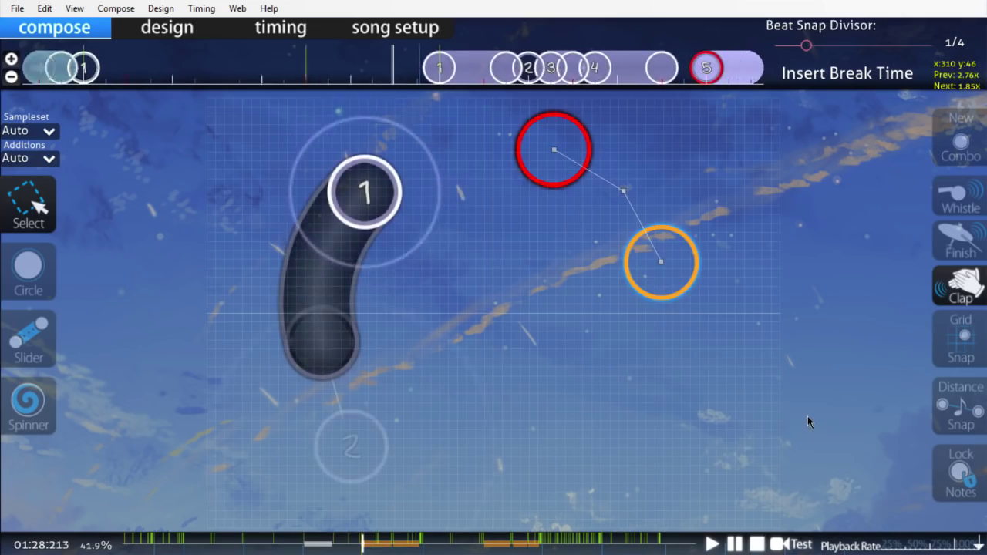
{"action": "left_click", "coordinate": [808, 417]}
{"action": "scroll", "coordinate": [806, 416], "scroll_direction": "up", "scroll_amount": 5}
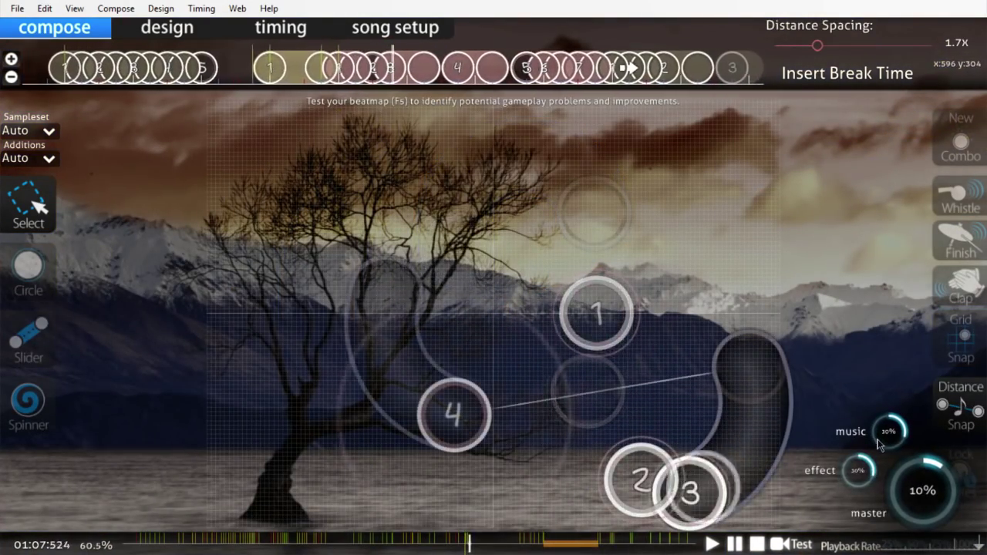
- Turn down the music volume and scrub through the song to listen to the hitsounds in different sections
{"action": "scroll", "coordinate": [885, 437], "scroll_direction": "down", "scroll_amount": 4}
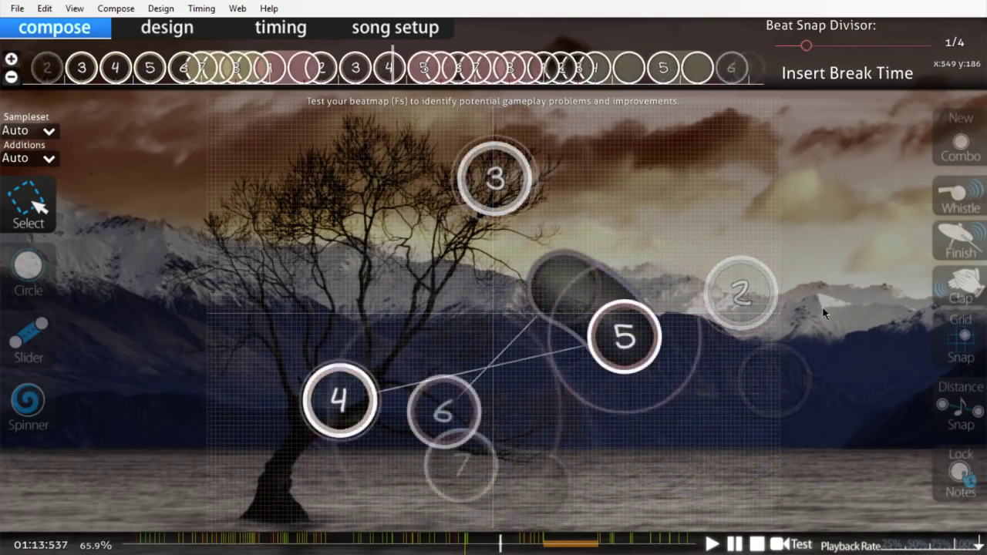
{"action": "left_click_drag", "start_coordinate": [282, 544], "coordinate": [389, 544]}
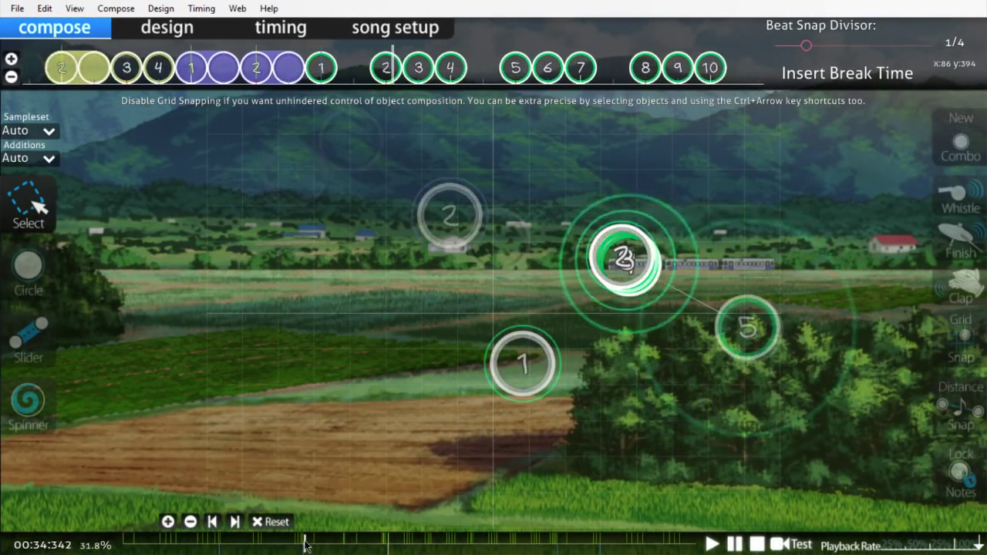
{"action": "left_click_drag", "start_coordinate": [283, 548], "coordinate": [265, 546]}
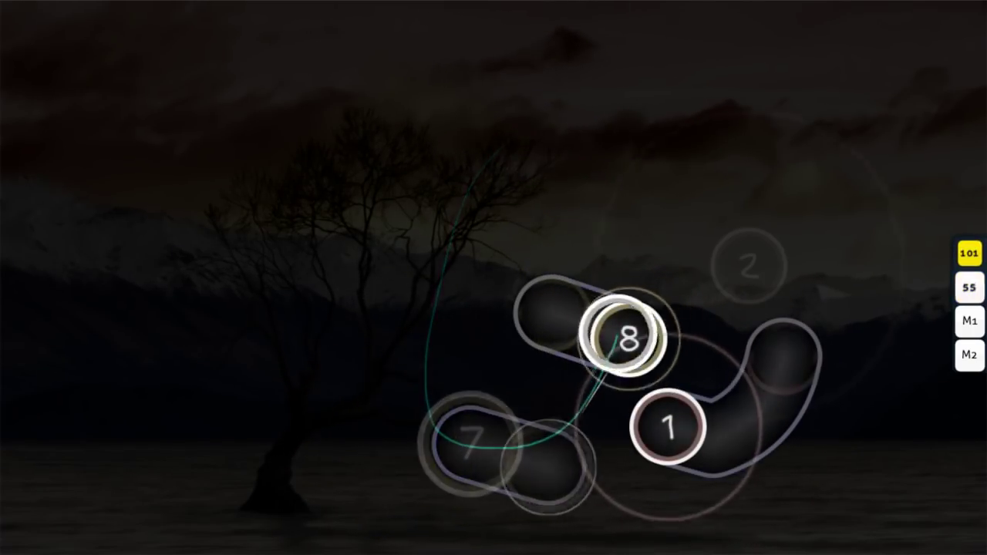
{"action": "key", "text": "x"}
{"action": "key", "text": "z"}
{"action": "key", "text": "z"}
{"action": "key", "text": "x"}
{"action": "key", "text": "z"}
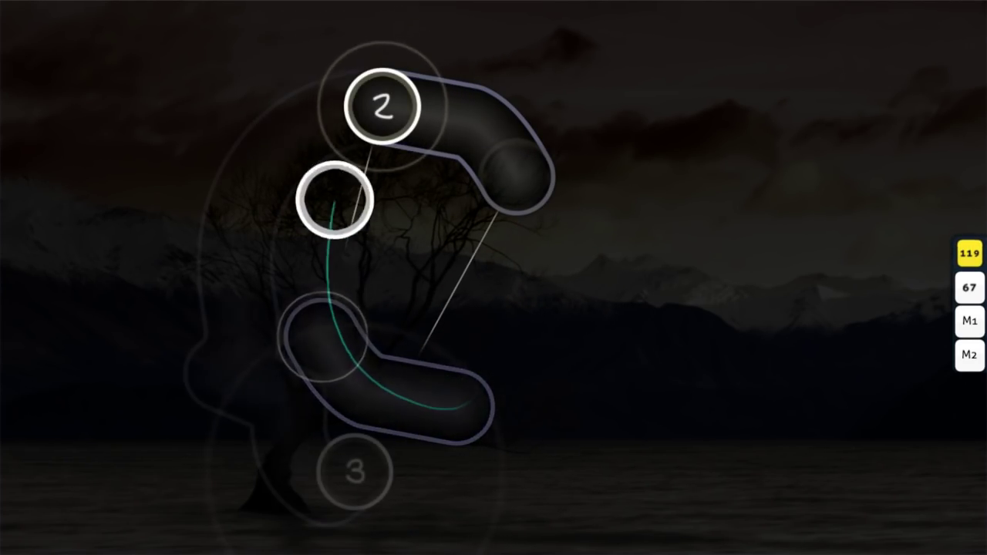
{"action": "key", "text": "x"}
{"action": "key", "text": "x"}
{"action": "key", "text": "z"}
{"action": "key", "text": "x"}
{"action": "key", "text": "z"}
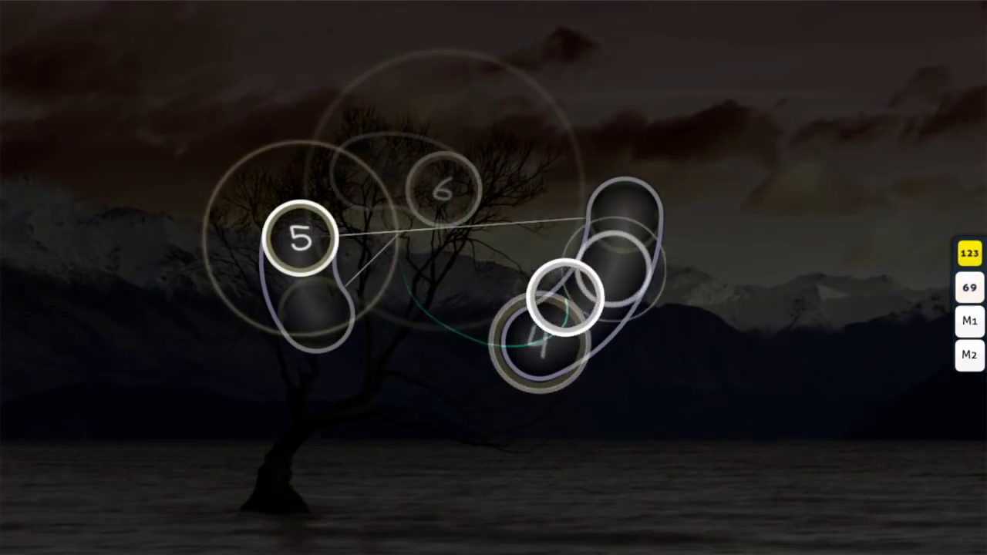
{"action": "key", "text": "x"}
{"action": "key", "text": "z"}
{"action": "key", "text": "x"}
{"action": "key", "text": "z"}
{"action": "key", "text": "x"}
{"action": "key", "text": "z"}
{"action": "key", "text": "x"}
{"action": "key", "text": "z"}
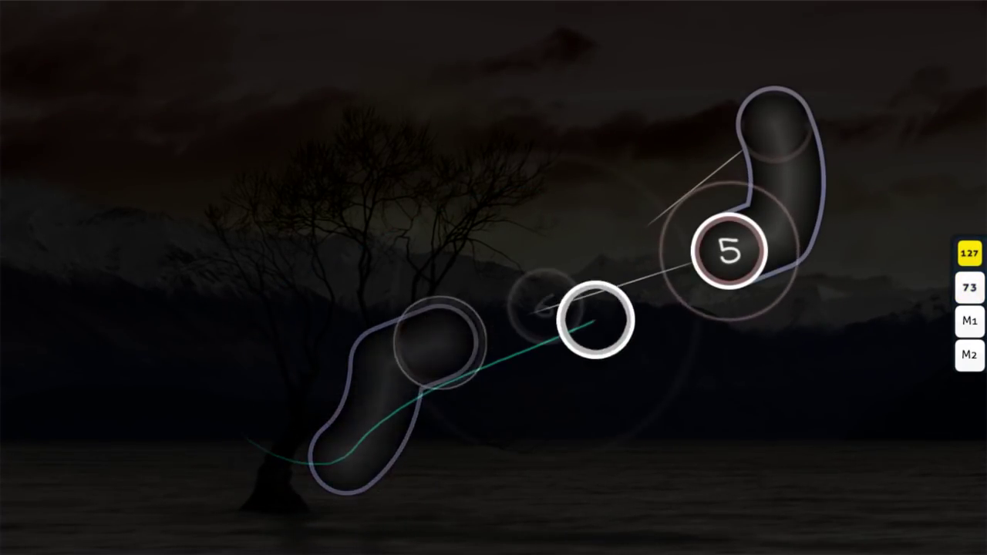
{"action": "key", "text": "x"}
{"action": "key", "text": "z"}
{"action": "key", "text": "x"}
{"action": "key", "text": "z"}
{"action": "key", "text": "z"}
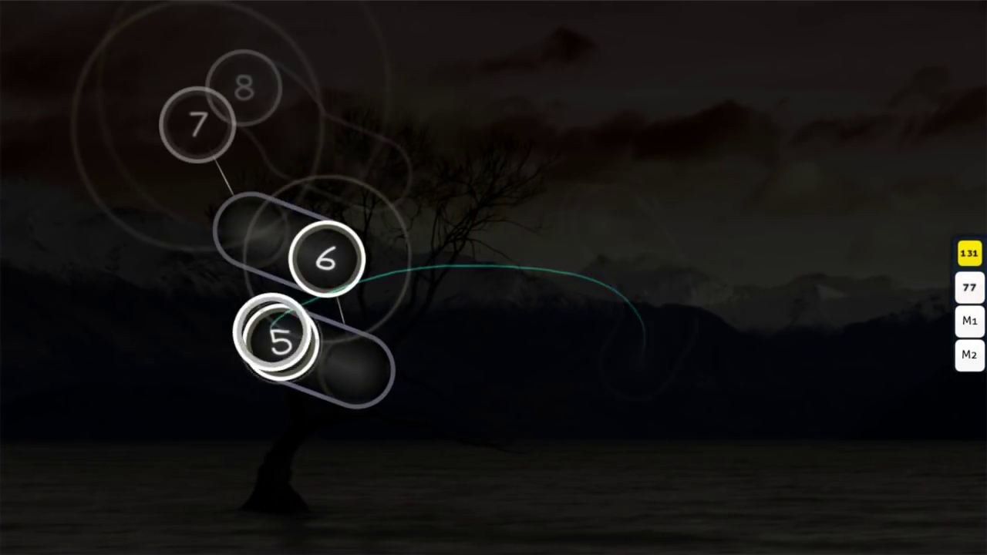
{"action": "key", "text": "z"}
{"action": "key", "text": "x"}
{"action": "key", "text": "z"}
{"action": "key", "text": "x"}
{"action": "key", "text": "z"}
{"action": "key", "text": "x"}
{"action": "key", "text": "x"}
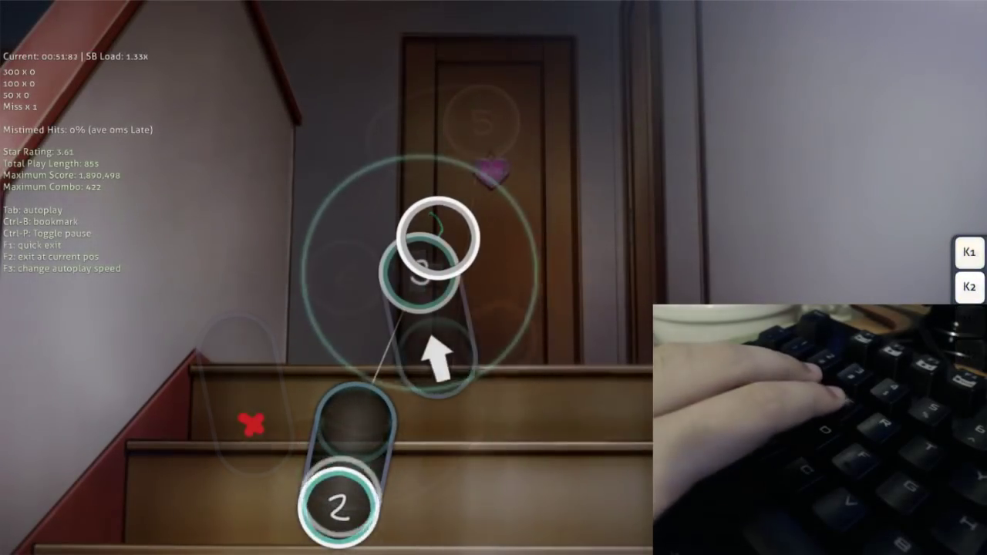
{"action": "key", "text": "z"}
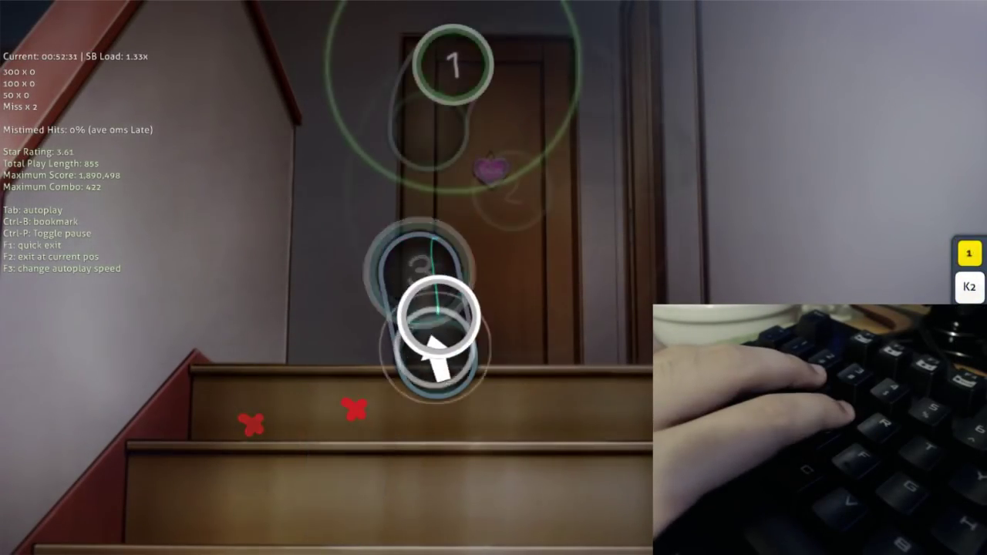
{"action": "key", "text": "x"}
{"action": "key", "text": "z"}
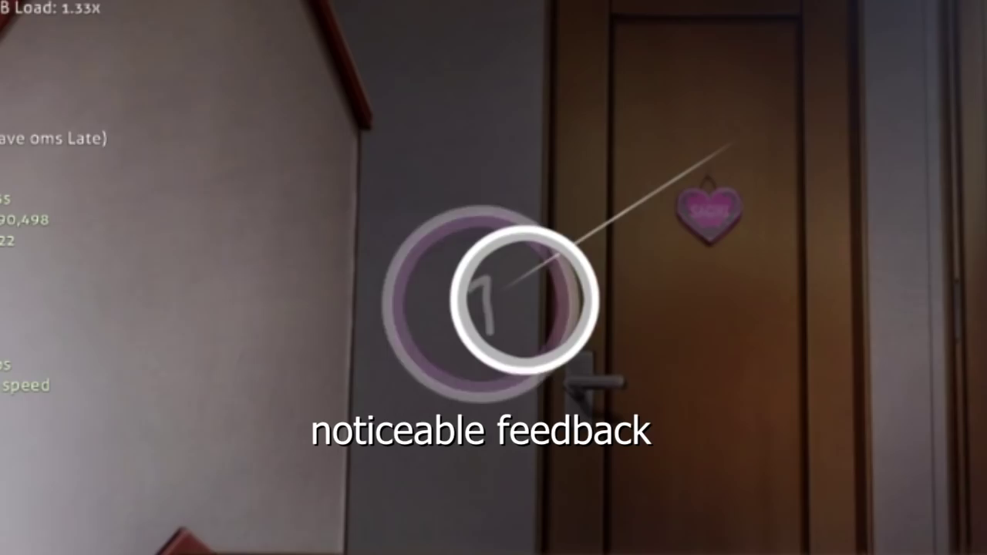
{"action": "key", "text": "z"}
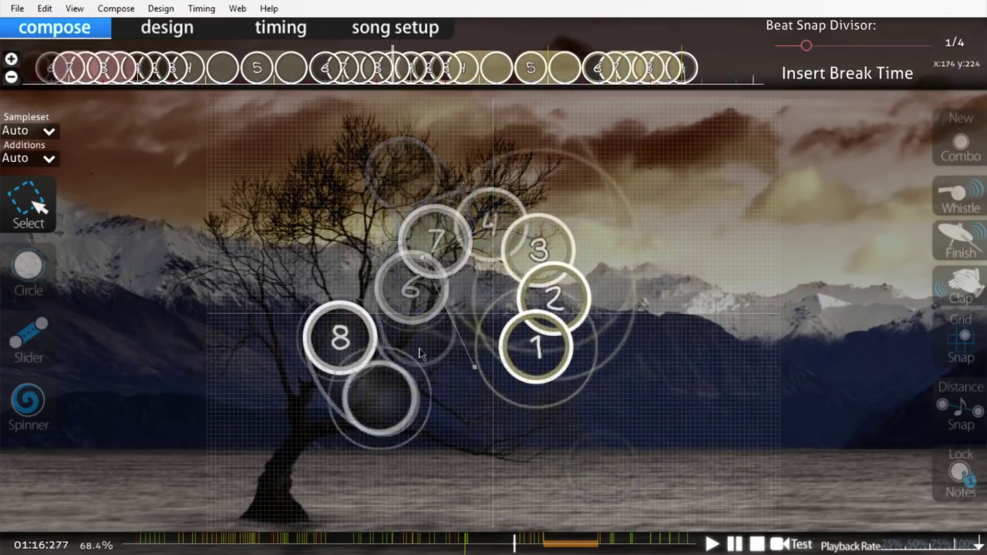
- Listen to the sections around 01:07 and 01:13 and turn down the effect volume
{"action": "left_click", "coordinate": [467, 544]}
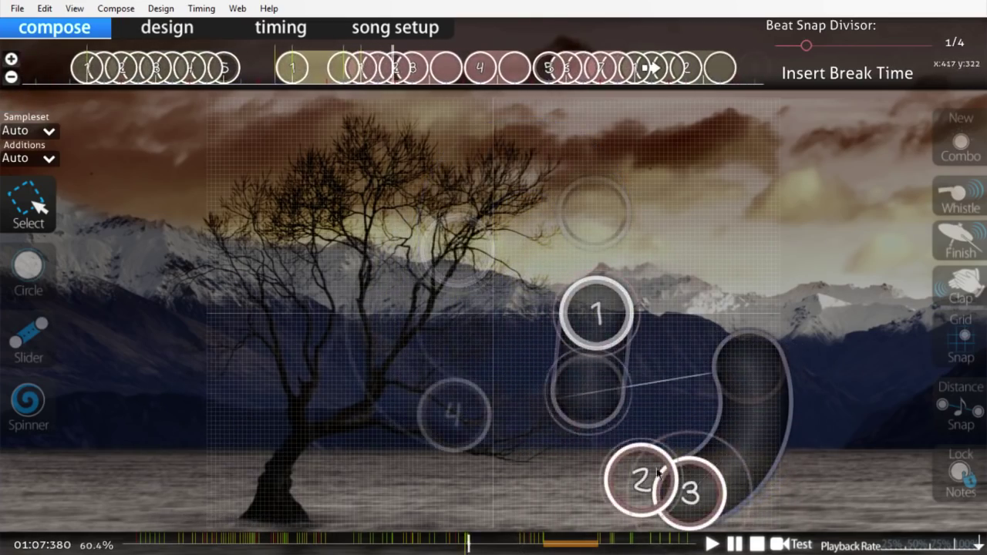
{"action": "left_click", "coordinate": [495, 548]}
{"action": "scroll", "coordinate": [838, 406], "scroll_direction": "up", "scroll_amount": 2}
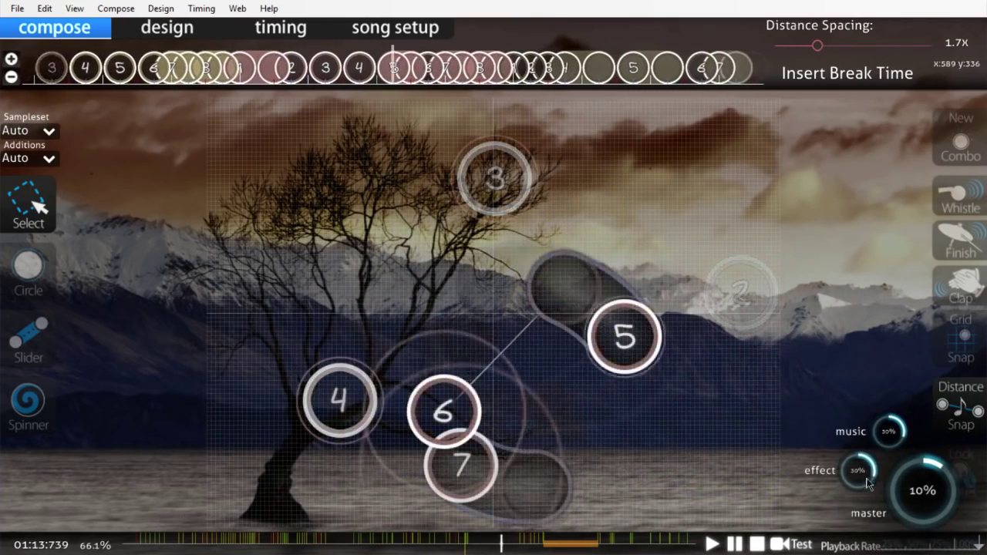
{"action": "scroll", "coordinate": [868, 480], "scroll_direction": "down", "scroll_amount": 4}
{"action": "left_click", "coordinate": [570, 545]}
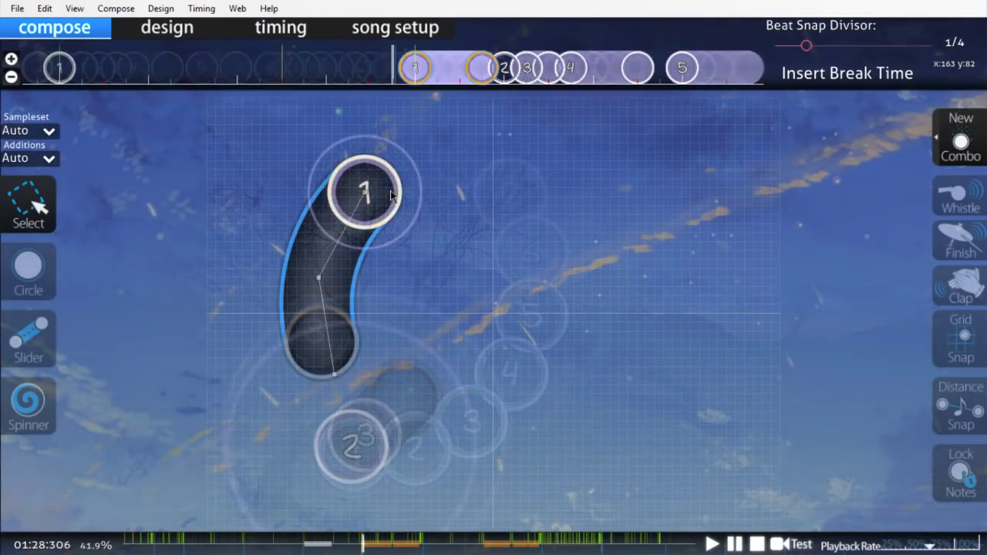
- Add a clap to circle 2 right after the end of slider 1
{"action": "scroll", "coordinate": [592, 284], "scroll_direction": "down", "scroll_amount": 7}
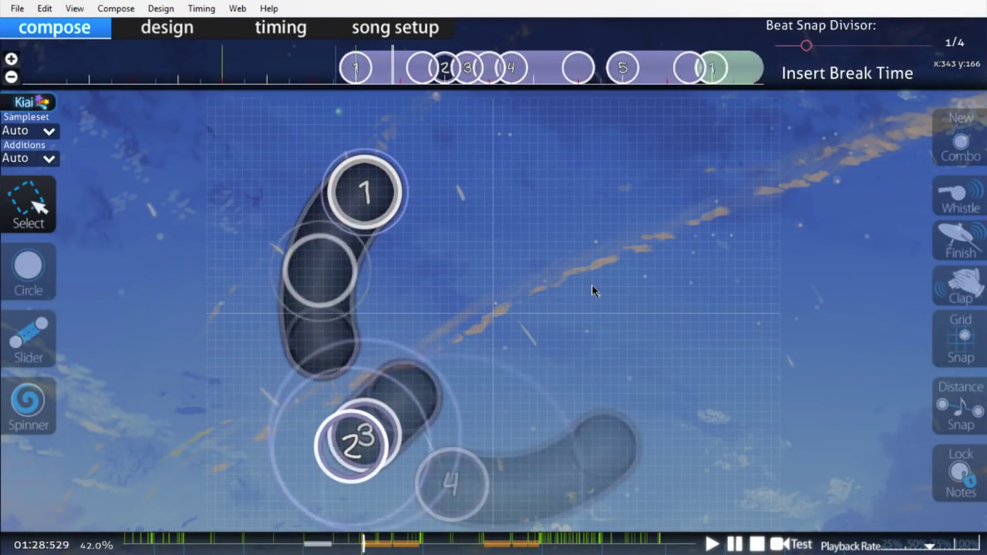
{"action": "scroll", "coordinate": [562, 330], "scroll_direction": "up", "scroll_amount": 4}
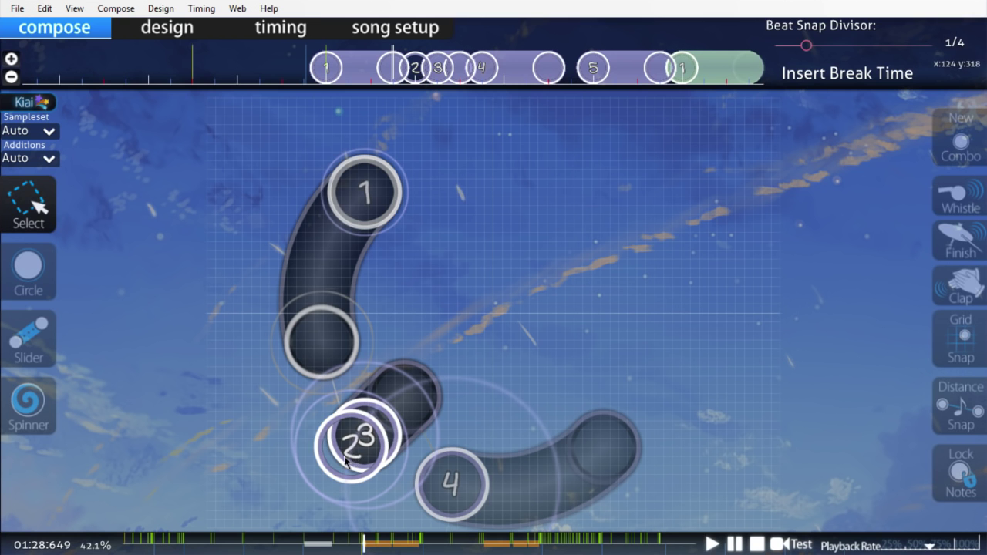
{"action": "left_click", "coordinate": [957, 288]}
{"action": "scroll", "coordinate": [715, 302], "scroll_direction": "up", "scroll_amount": 1}
{"action": "scroll", "coordinate": [715, 301], "scroll_direction": "down", "scroll_amount": 5}
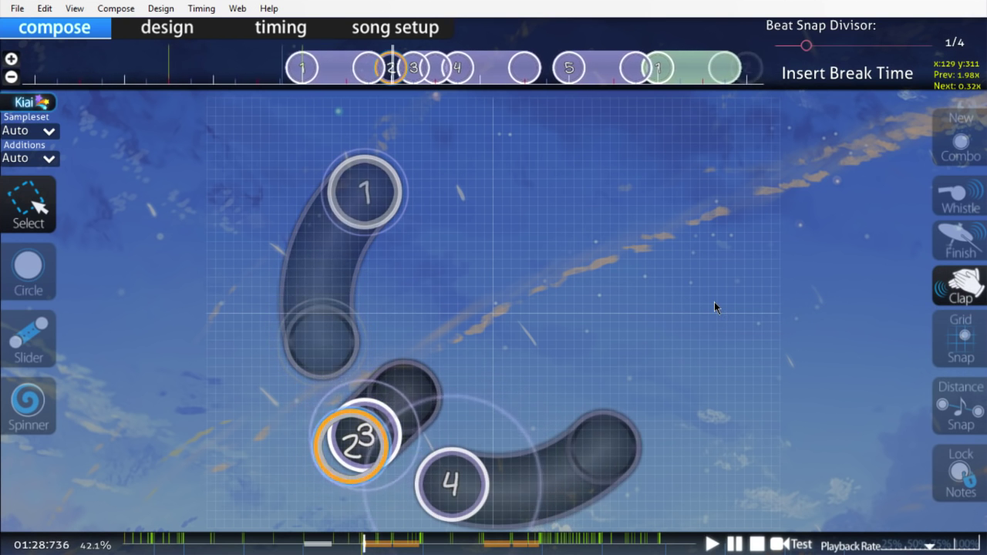
- Give the head of slider 3 a finish with the Drum addition set and play the passage back
{"action": "scroll", "coordinate": [463, 397], "scroll_direction": "up", "scroll_amount": 1}
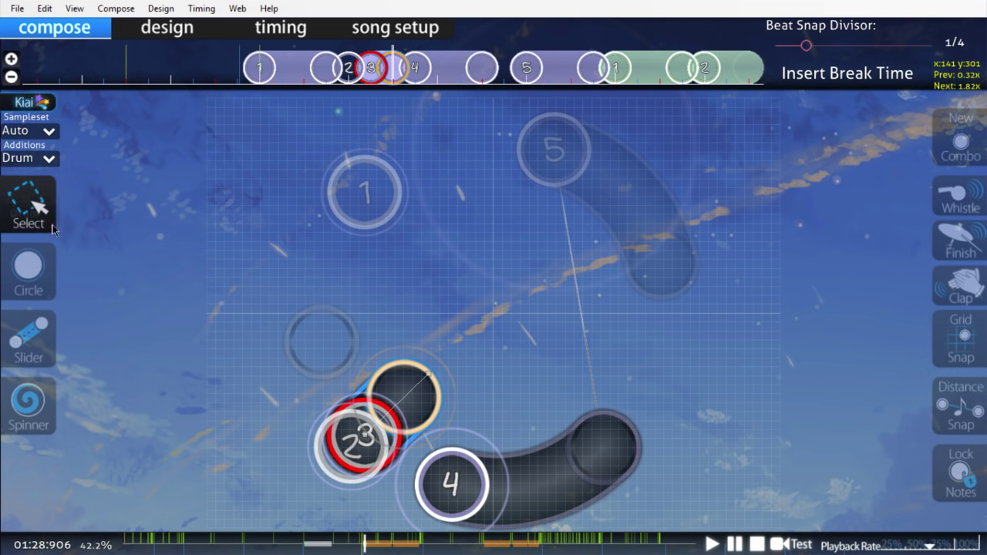
{"action": "left_click", "coordinate": [953, 244]}
{"action": "scroll", "coordinate": [740, 311], "scroll_direction": "up", "scroll_amount": 2}
{"action": "scroll", "coordinate": [740, 311], "scroll_direction": "down", "scroll_amount": 6}
{"action": "scroll", "coordinate": [506, 395], "scroll_direction": "up", "scroll_amount": 3}
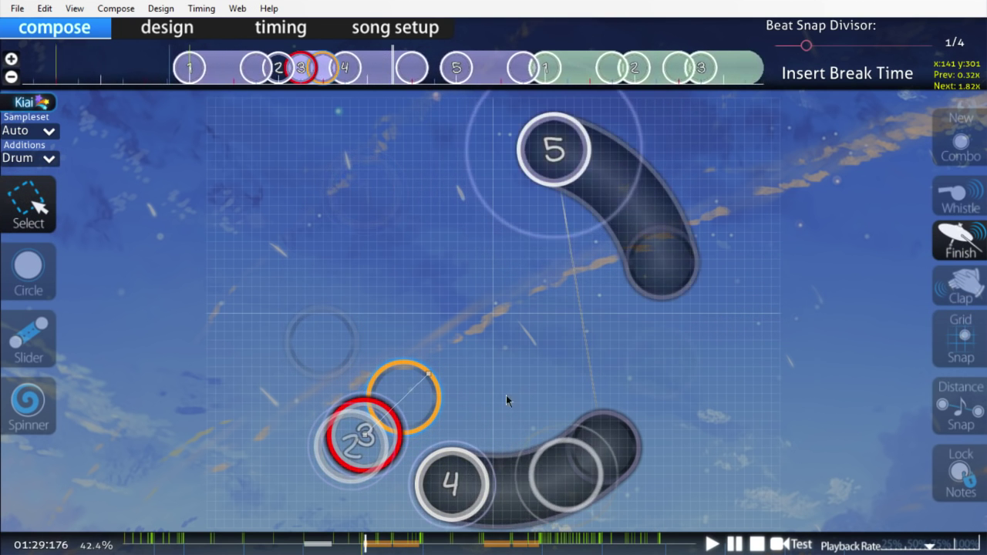
{"action": "scroll", "coordinate": [466, 477], "scroll_direction": "down", "scroll_amount": 2}
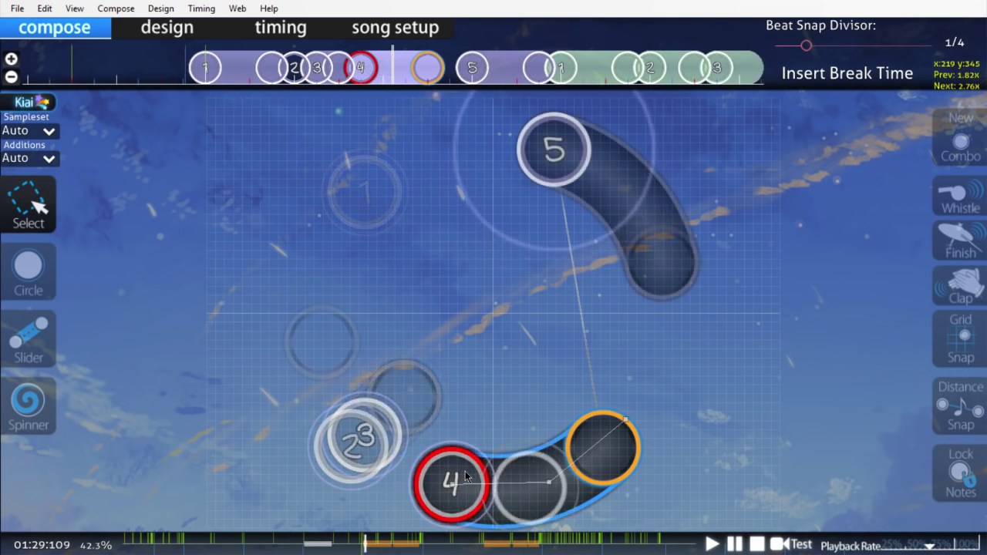
{"action": "scroll", "coordinate": [402, 424], "scroll_direction": "up", "scroll_amount": 2}
{"action": "scroll", "coordinate": [327, 370], "scroll_direction": "down", "scroll_amount": 1}
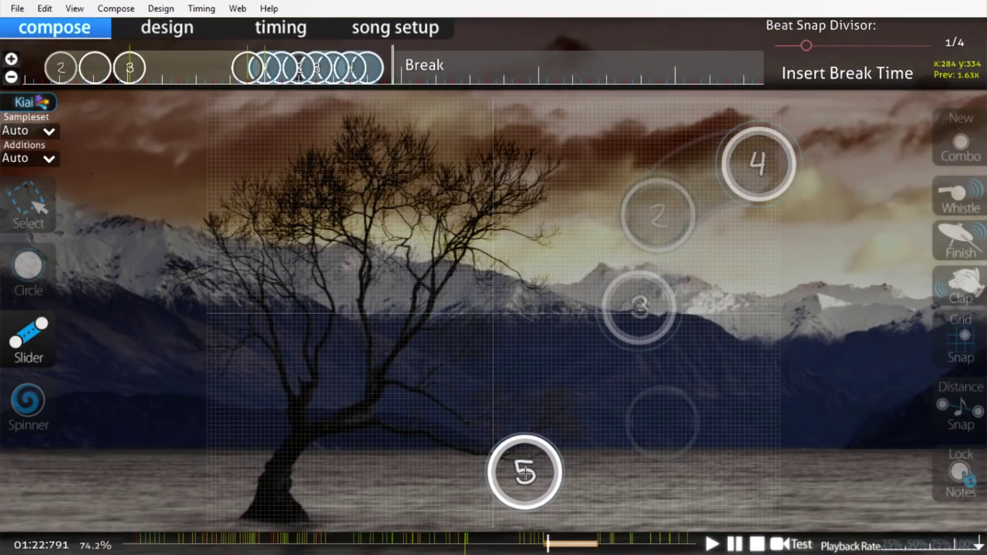
- Place a new-combo slider after slider 4 before the break and move its end point to about x 269, y 75
{"action": "scroll", "coordinate": [528, 470], "scroll_direction": "up", "scroll_amount": 1}
{"action": "key", "text": "q"}
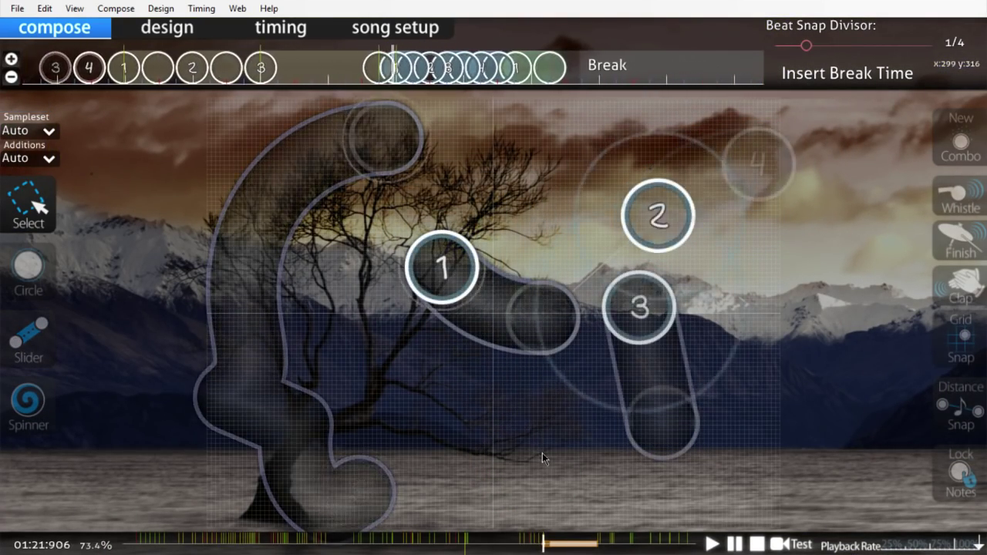
{"action": "left_click", "coordinate": [556, 442]}
{"action": "scroll", "coordinate": [567, 393], "scroll_direction": "up", "scroll_amount": 6}
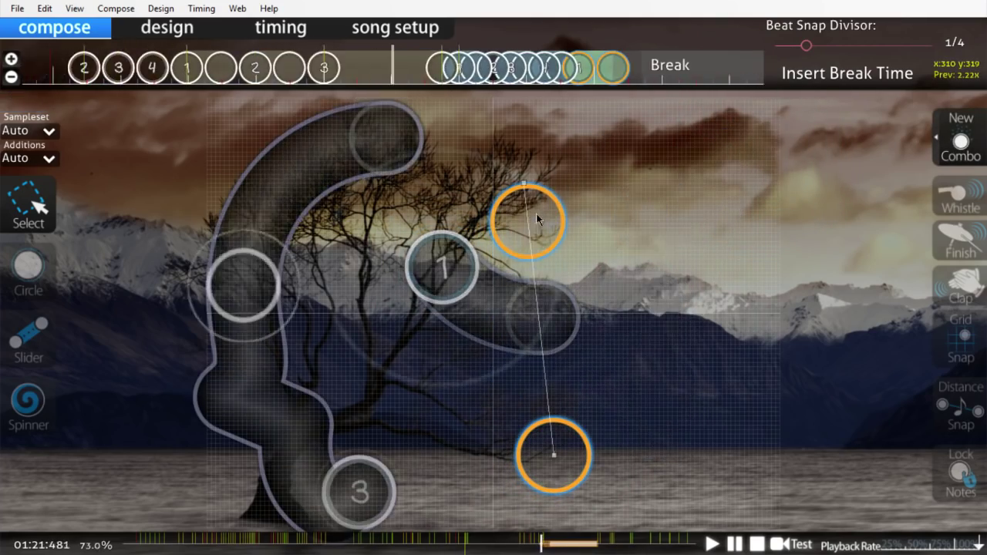
{"action": "left_click_drag", "start_coordinate": [533, 214], "coordinate": [508, 183]}
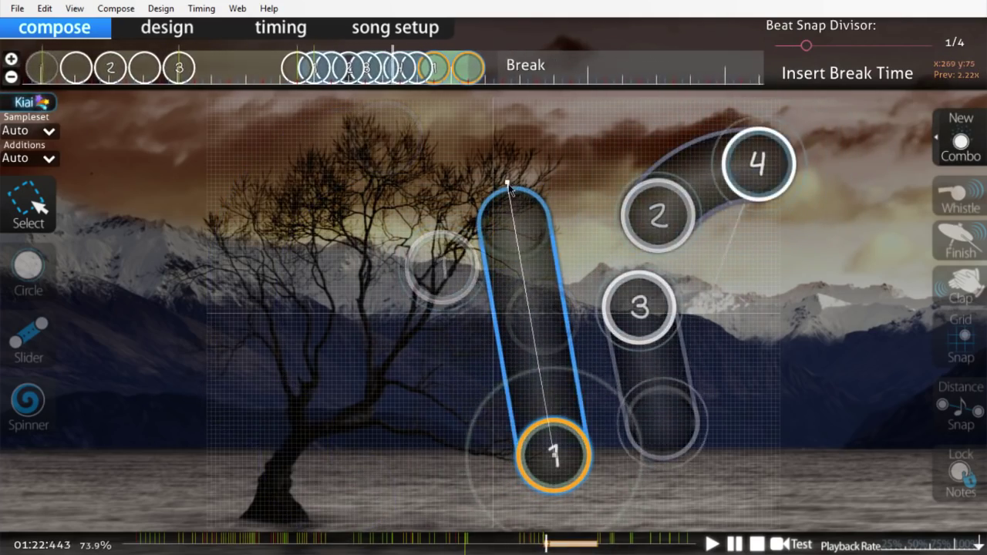
{"action": "scroll", "coordinate": [565, 435], "scroll_direction": "up", "scroll_amount": 15}
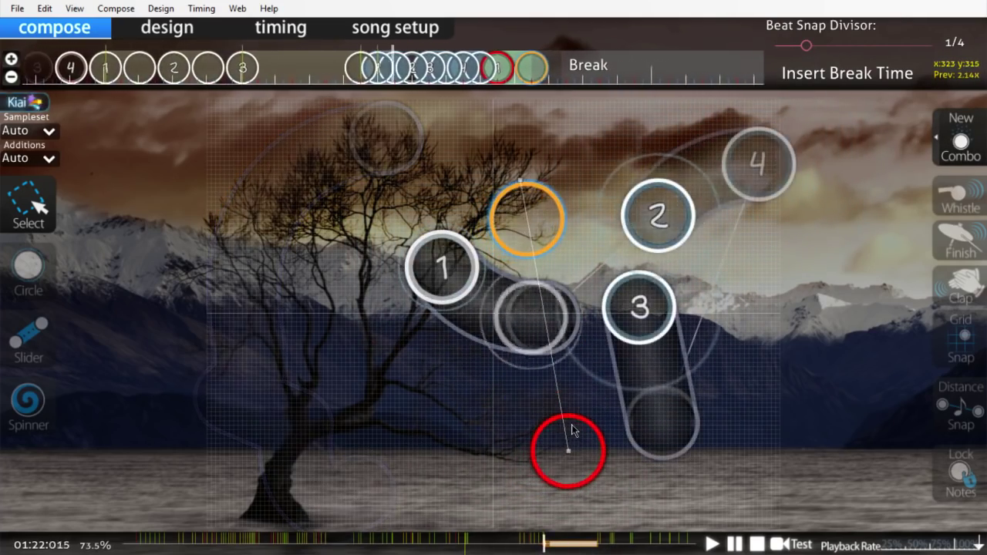